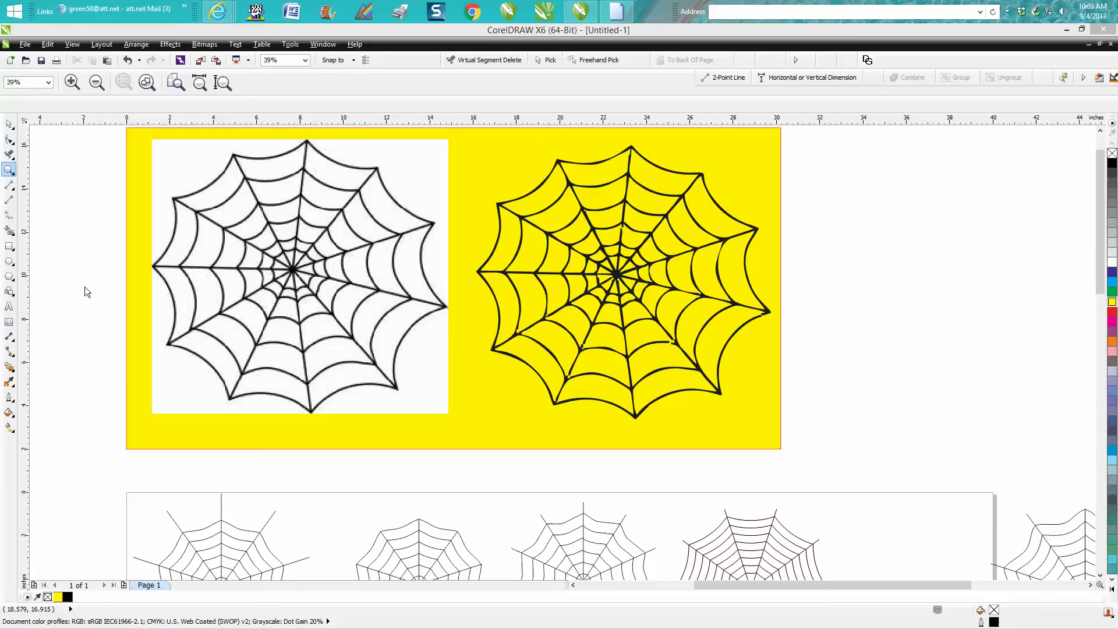
Zoom into the blank area below the sample webs and draw a vertical line there.
scroll(115, 291, down, 4)
drag(118, 342, 312, 412)
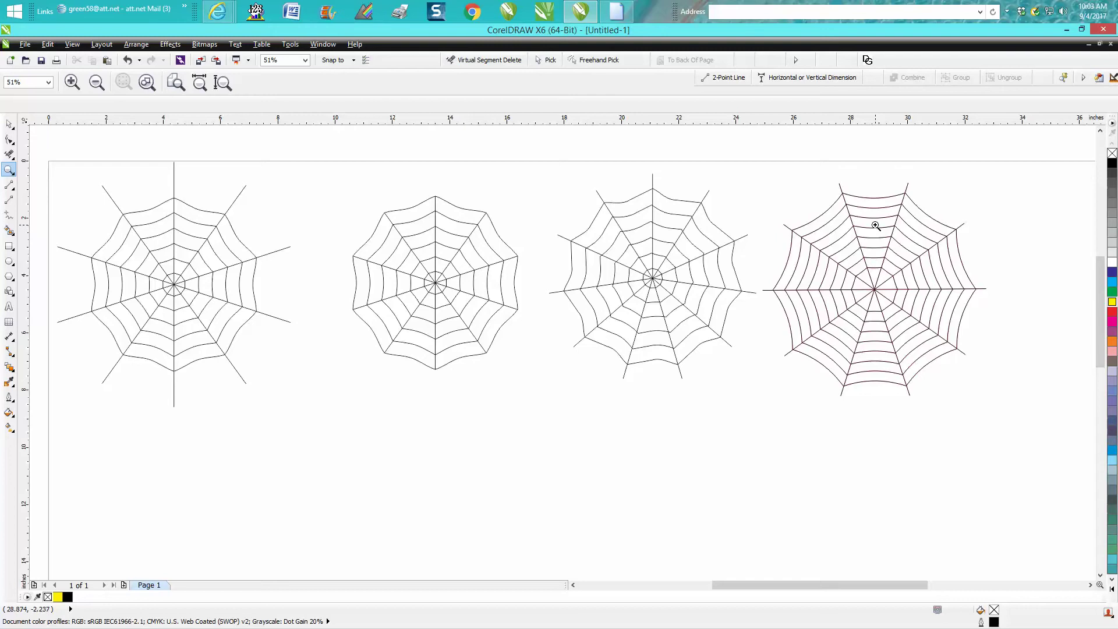
right_click(876, 225)
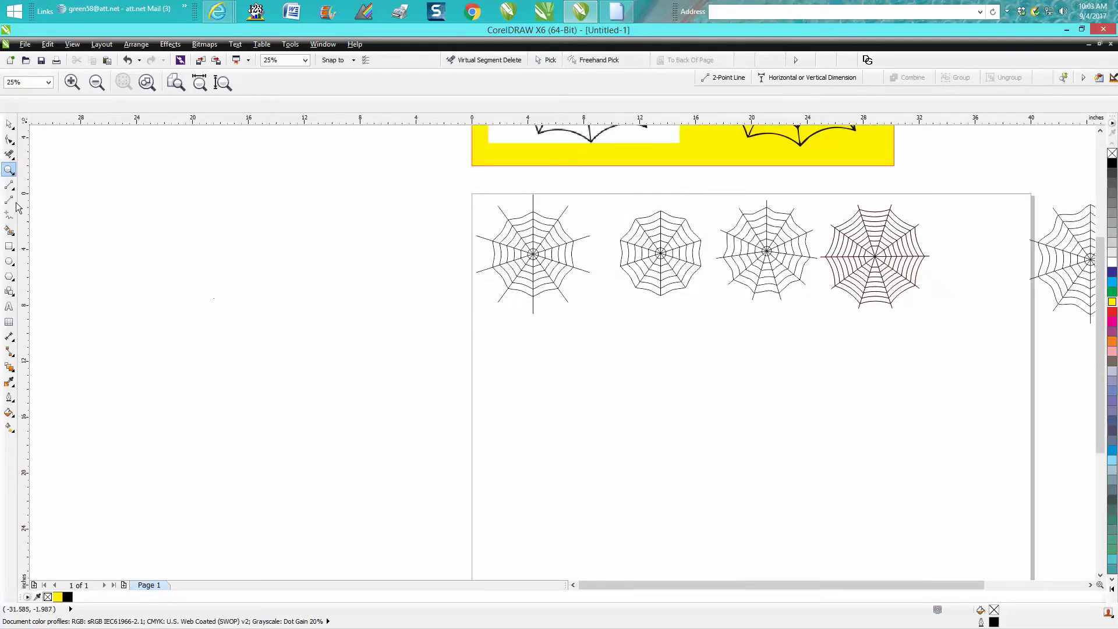
drag(501, 283, 936, 527)
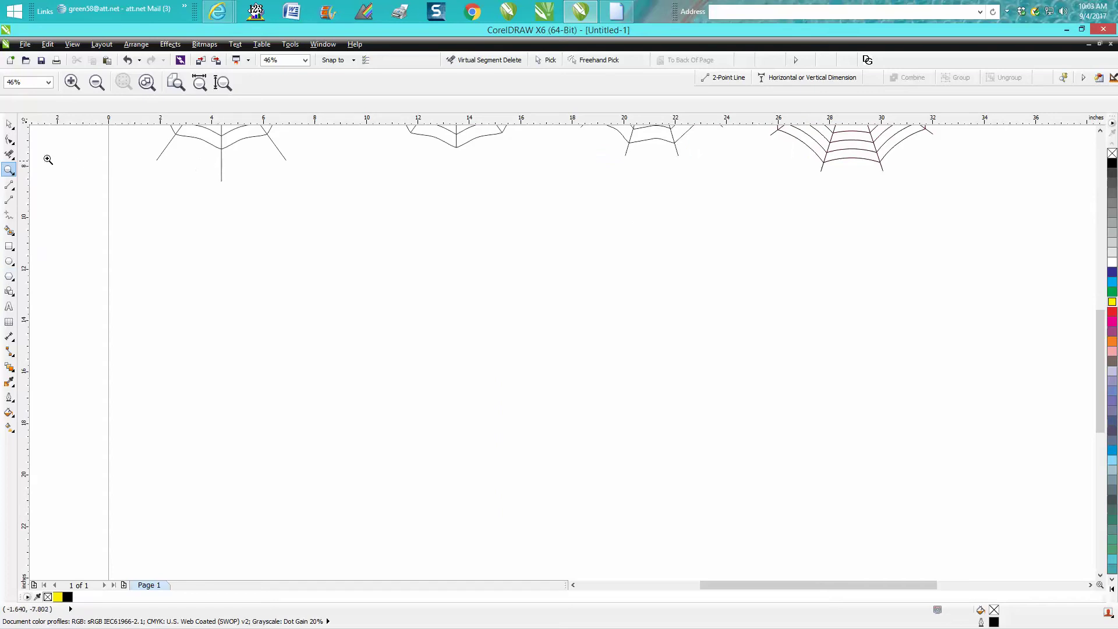
click(9, 124)
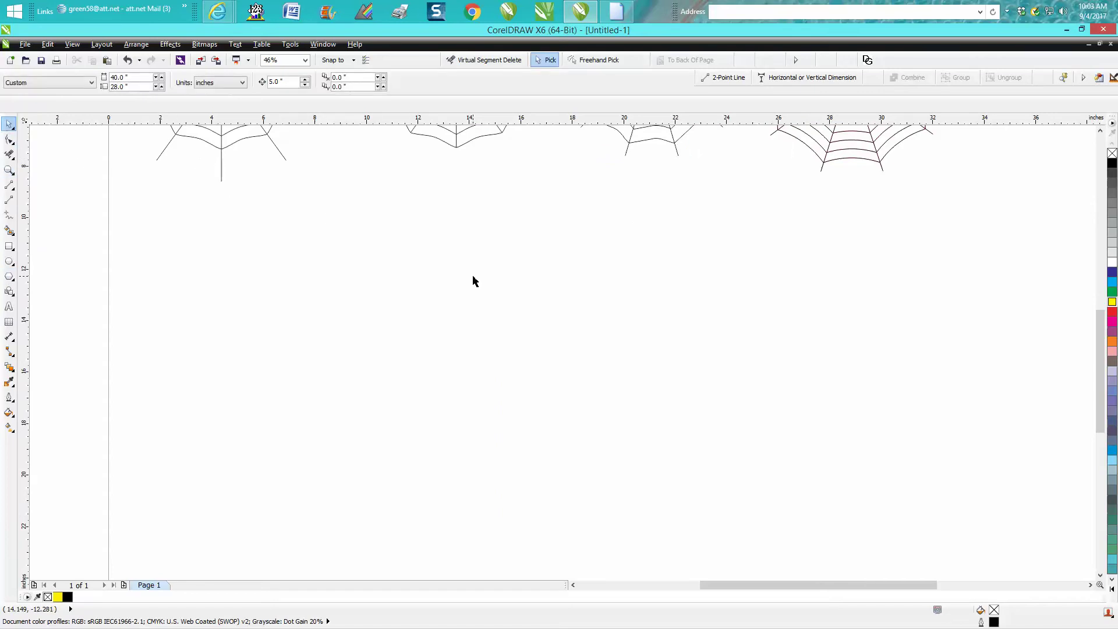
scroll(699, 280, down, 2)
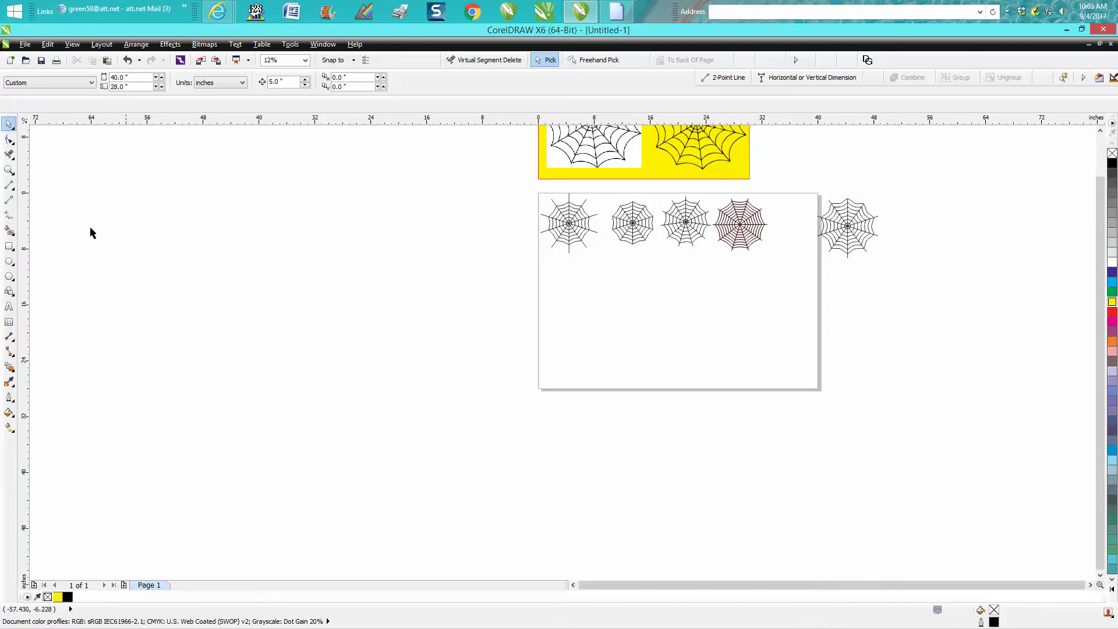
click(9, 170)
drag(513, 236, 762, 360)
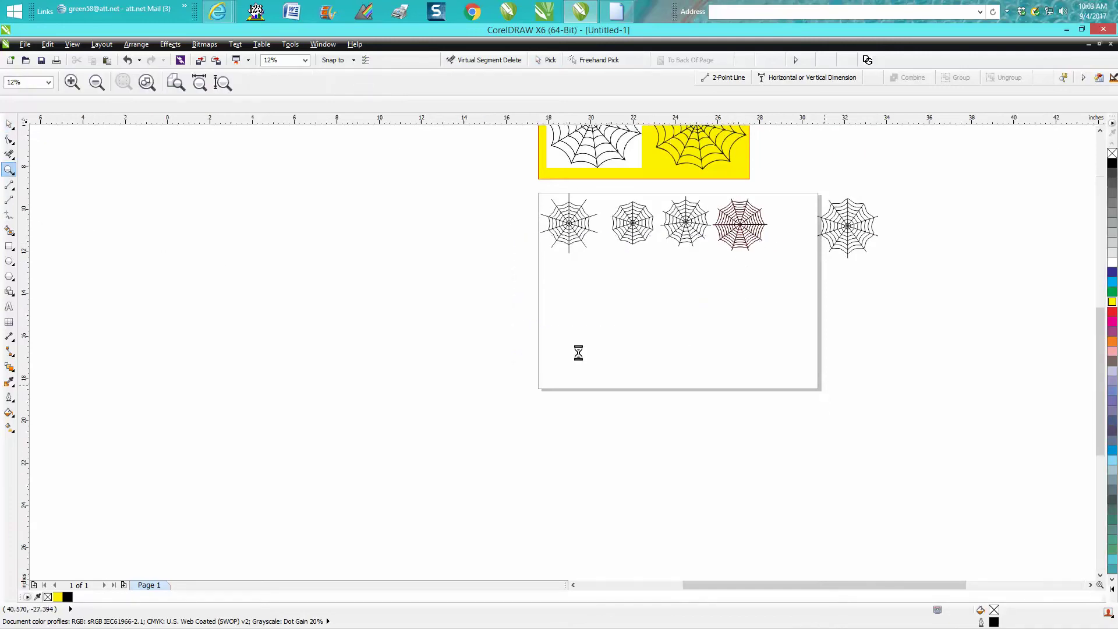
click(12, 188)
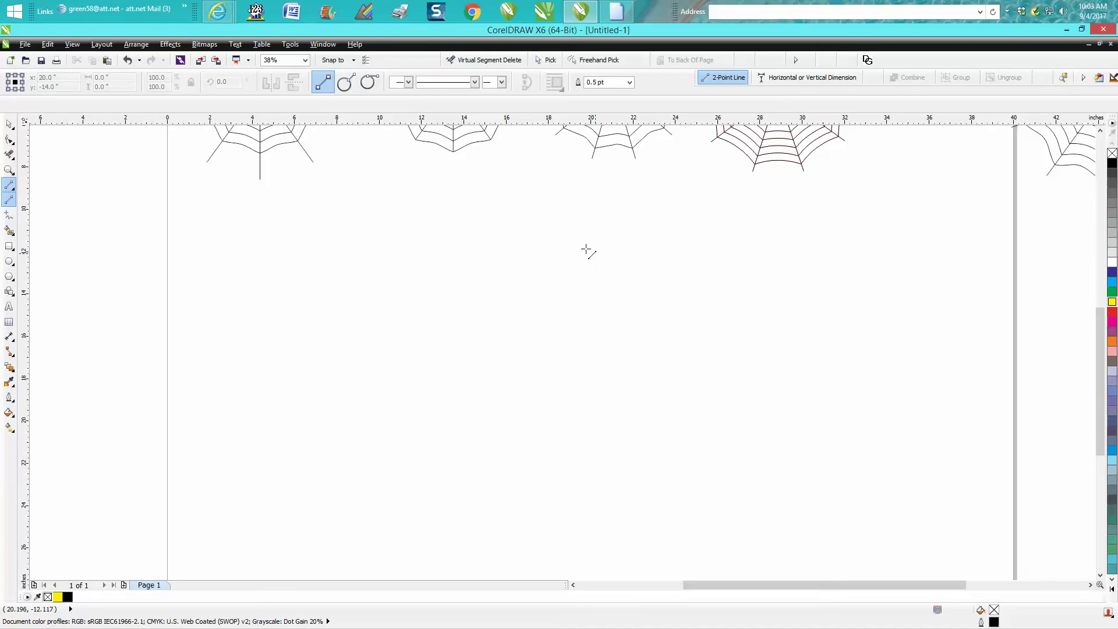
drag(556, 275, 573, 378)
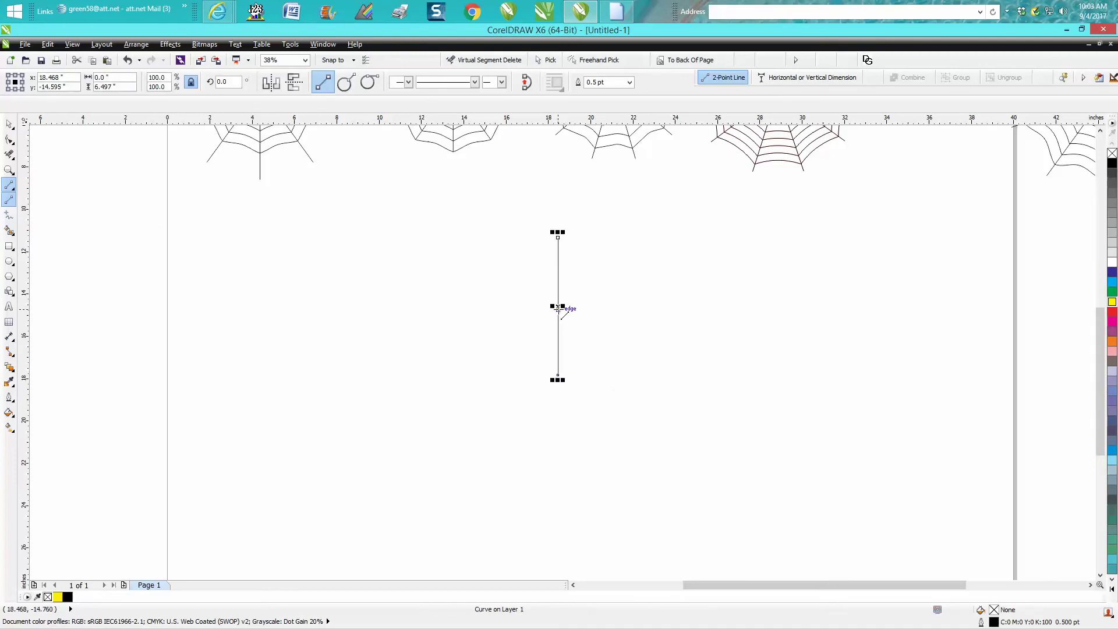
Move the line's rotation centre to its bottom end and make a copy rotated 18°.
click(9, 170)
drag(486, 218, 709, 412)
click(8, 124)
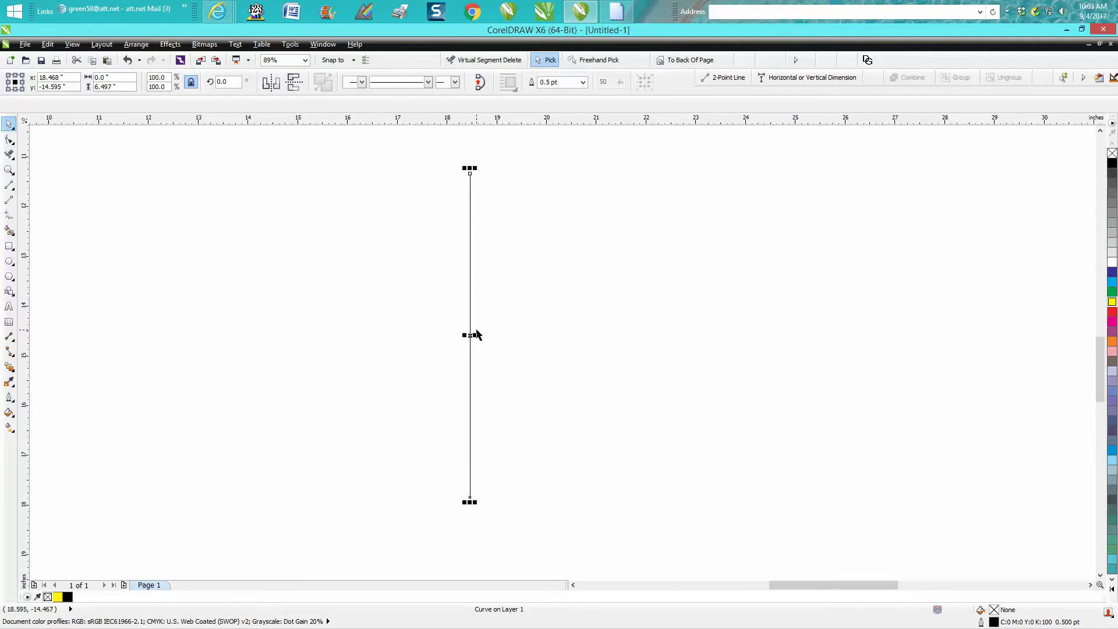
click(470, 334)
mouse_move(471, 334)
mouse_down()
mouse_move(479, 489)
mouse_move(470, 500)
mouse_up()
text(18)
key(Return)
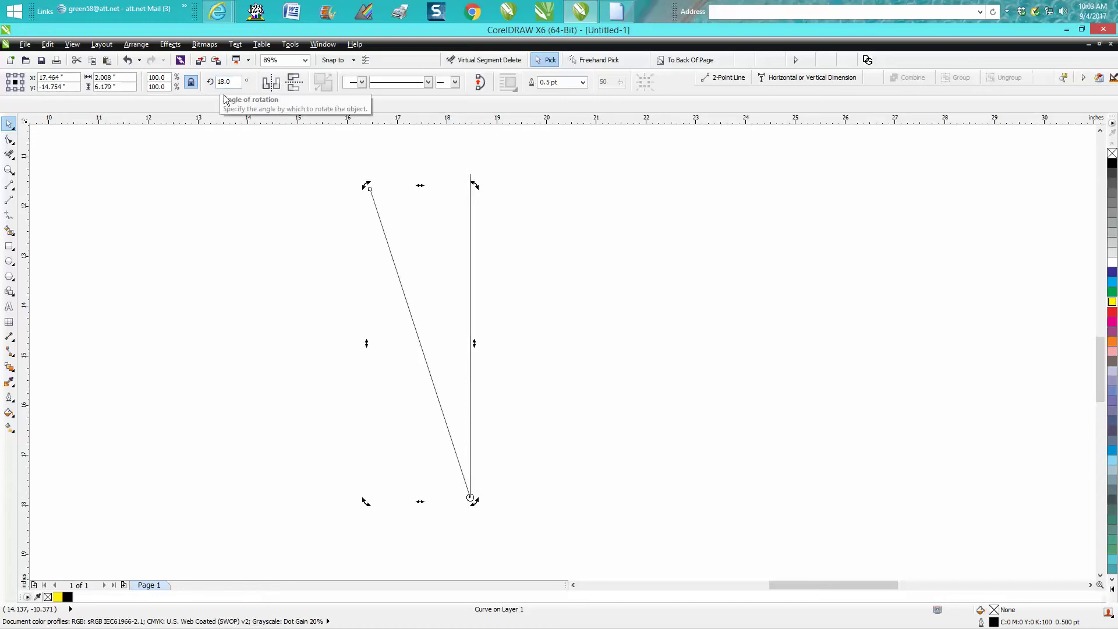
Rotate the original line to 342° to complete the V.
click(470, 248)
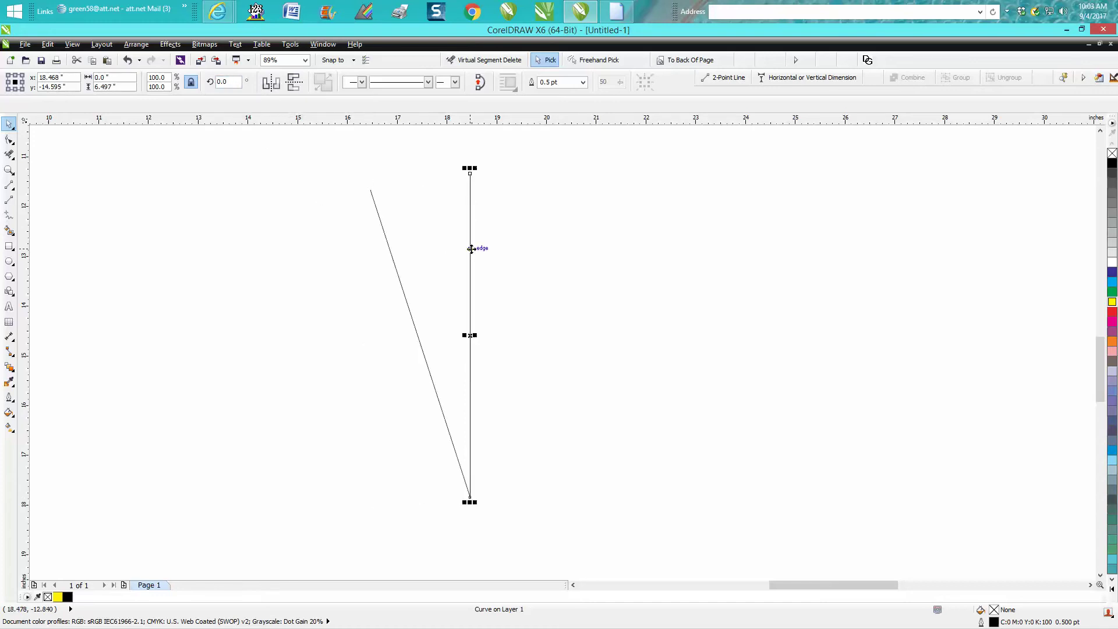
click(470, 249)
click(227, 82)
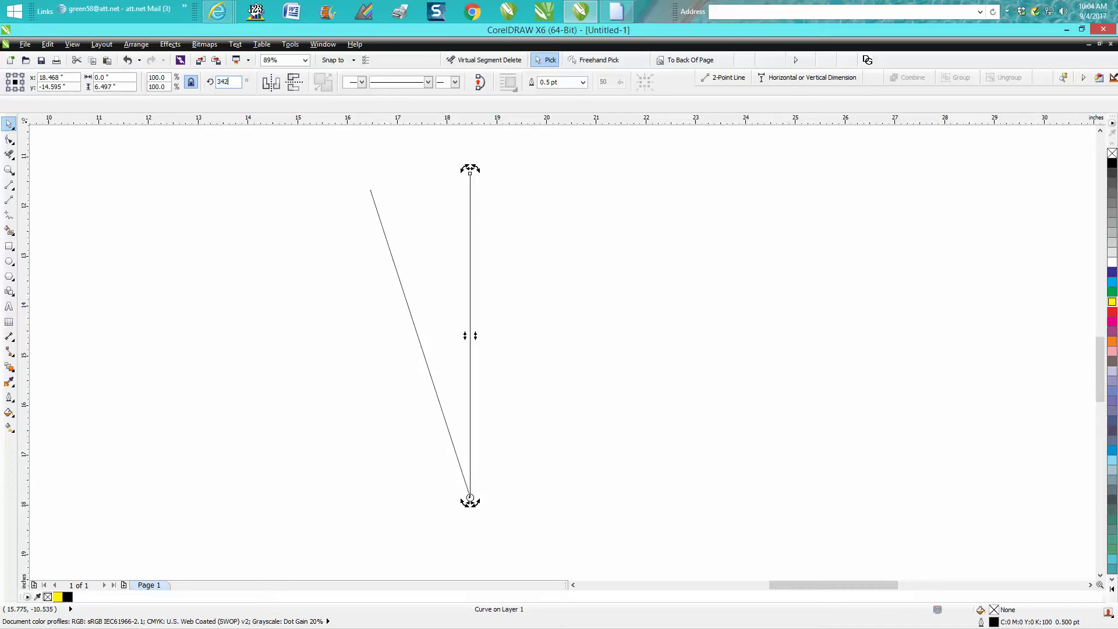
key(Return)
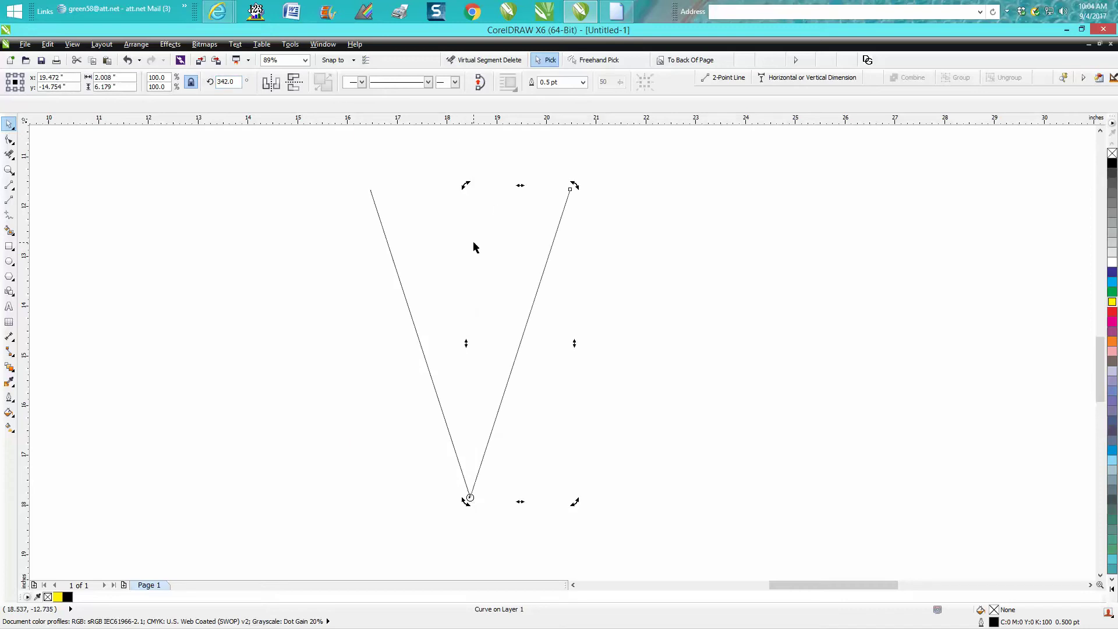
Draw a horizontal line across the tops of the V's arms.
click(486, 219)
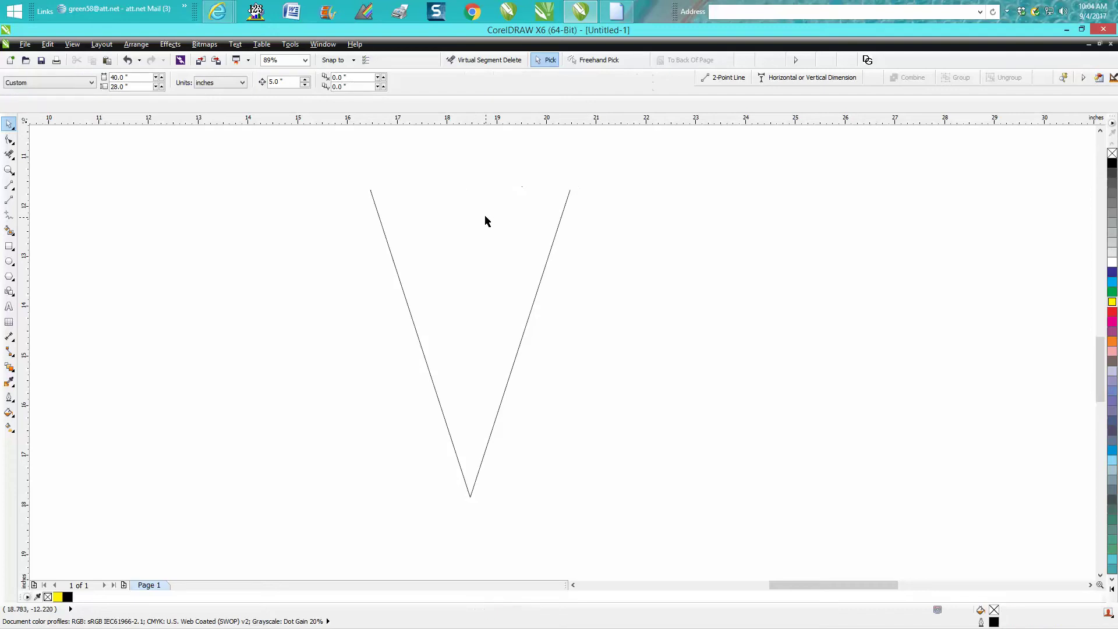
click(9, 185)
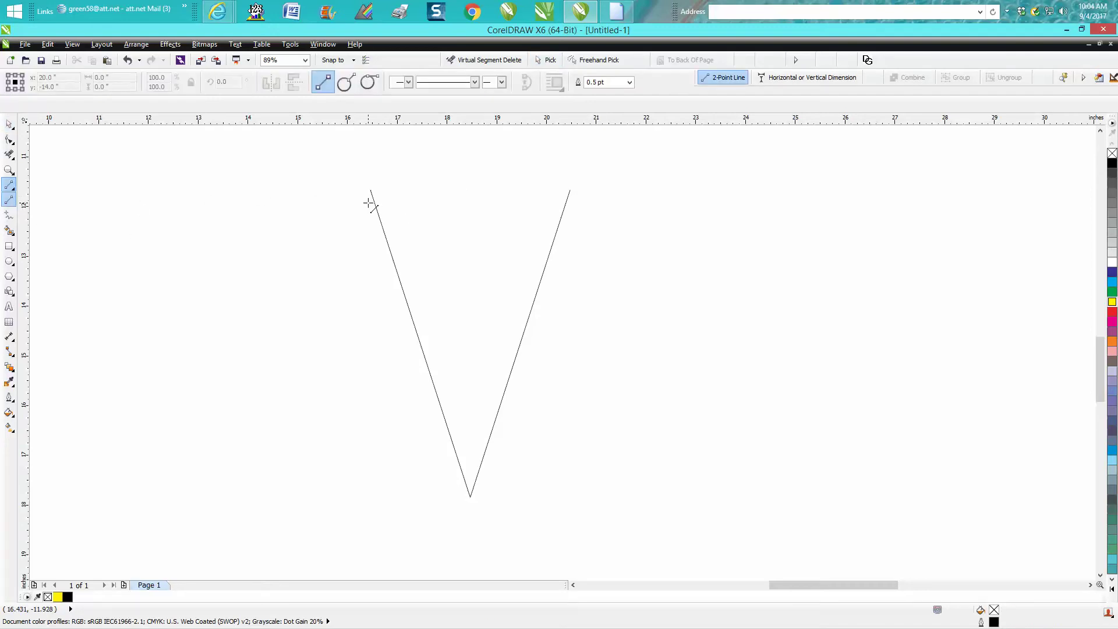
drag(369, 203, 574, 209)
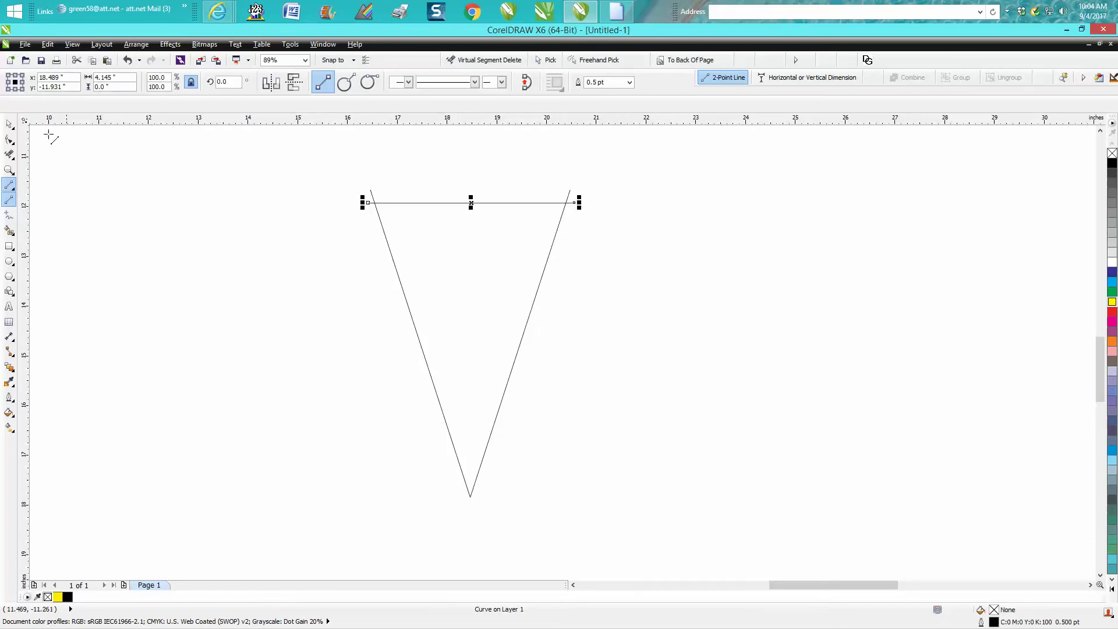
Convert the top line to a curve and add a vertical guide near the V's right arm.
click(9, 139)
drag(329, 180, 641, 254)
right_click(573, 202)
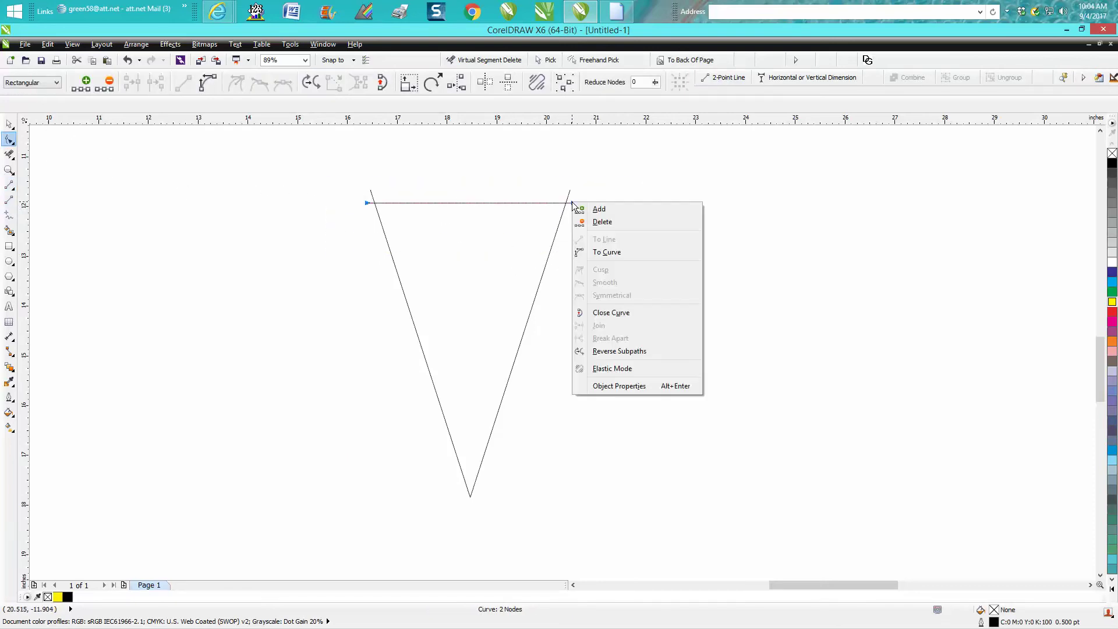
click(599, 251)
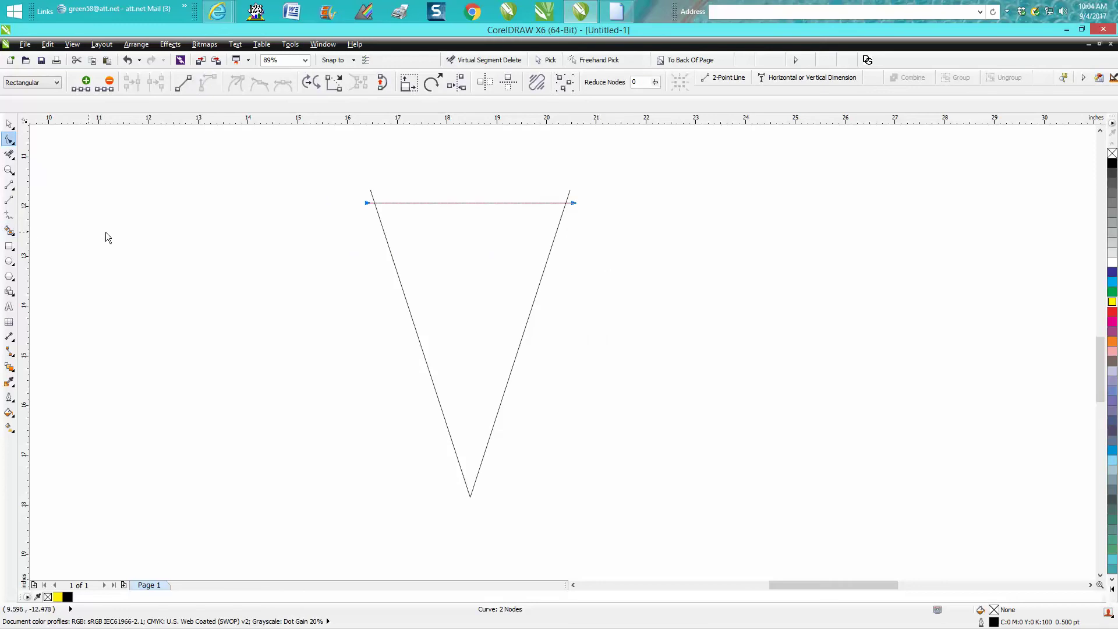
drag(106, 232, 120, 233)
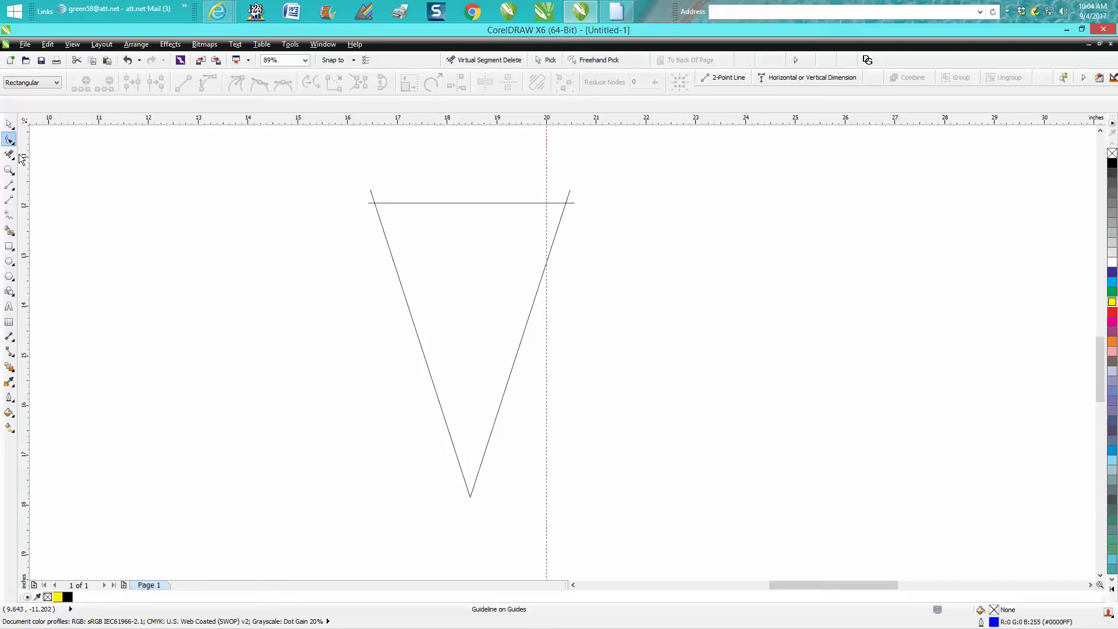
Select all three lines of the triangle and shift them rightward onto the vertical guide.
click(9, 124)
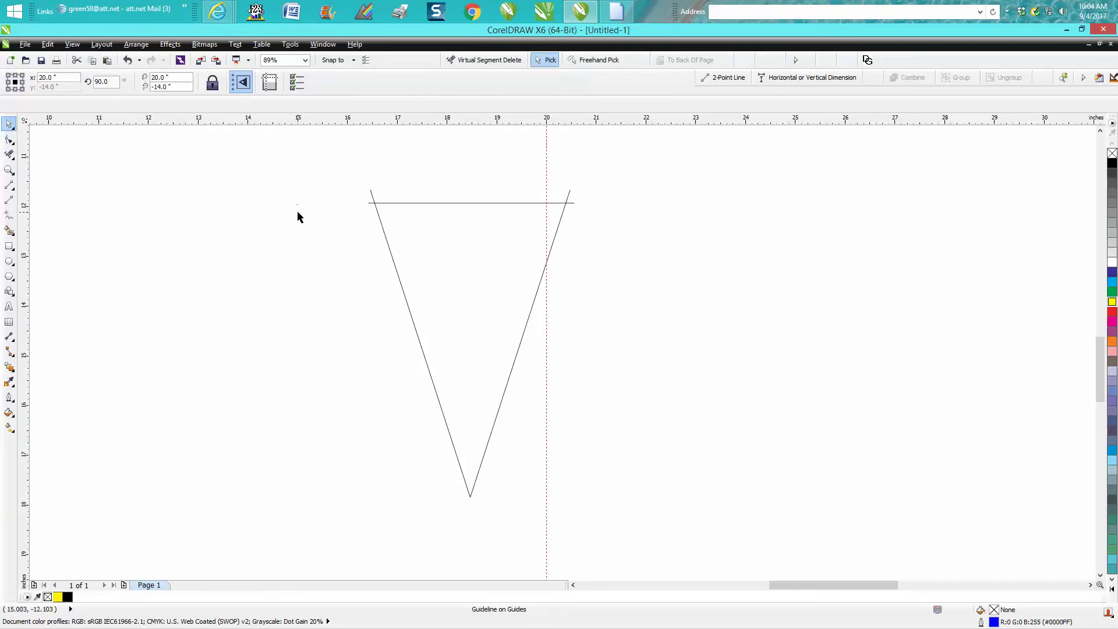
scroll(297, 210, down, 2)
drag(319, 188, 501, 398)
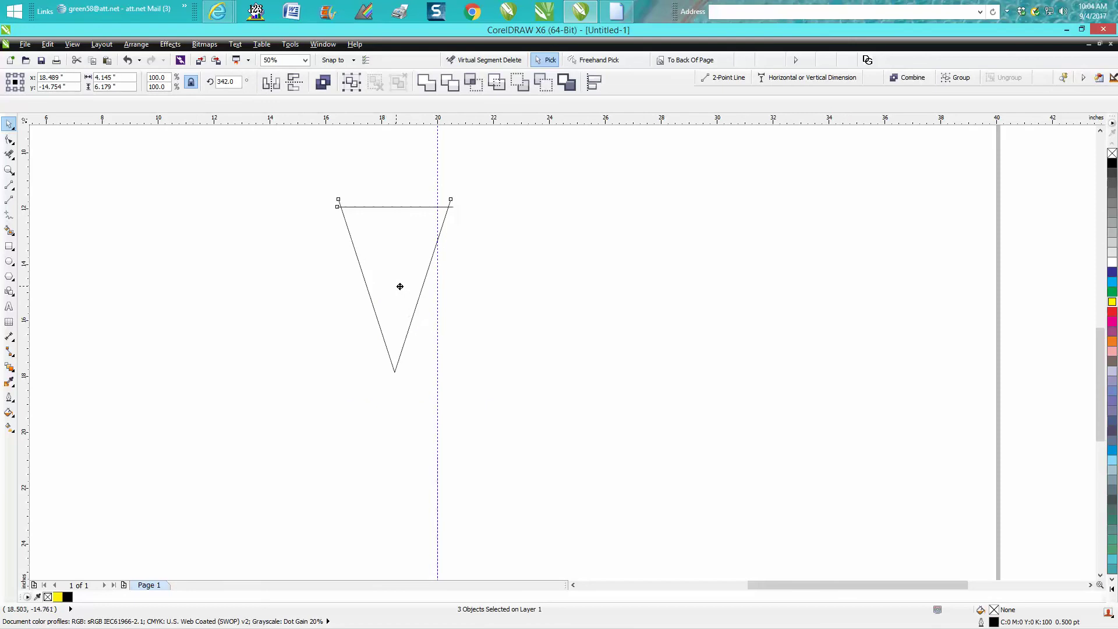
drag(400, 287, 439, 279)
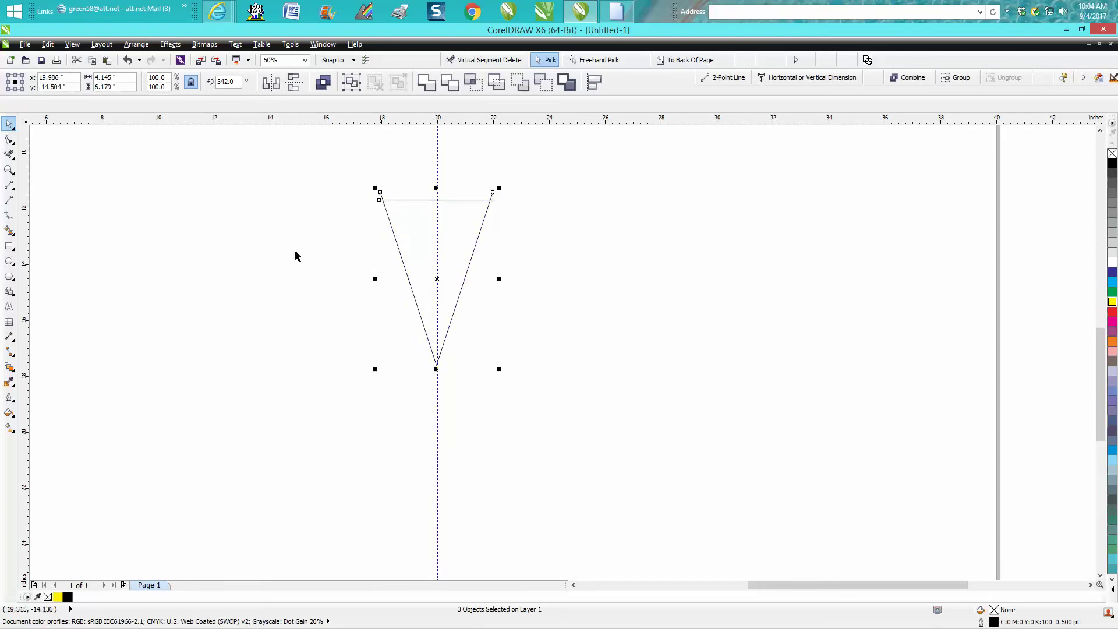
Zoom in so the whole triangle fills the window.
click(9, 169)
drag(375, 307, 537, 417)
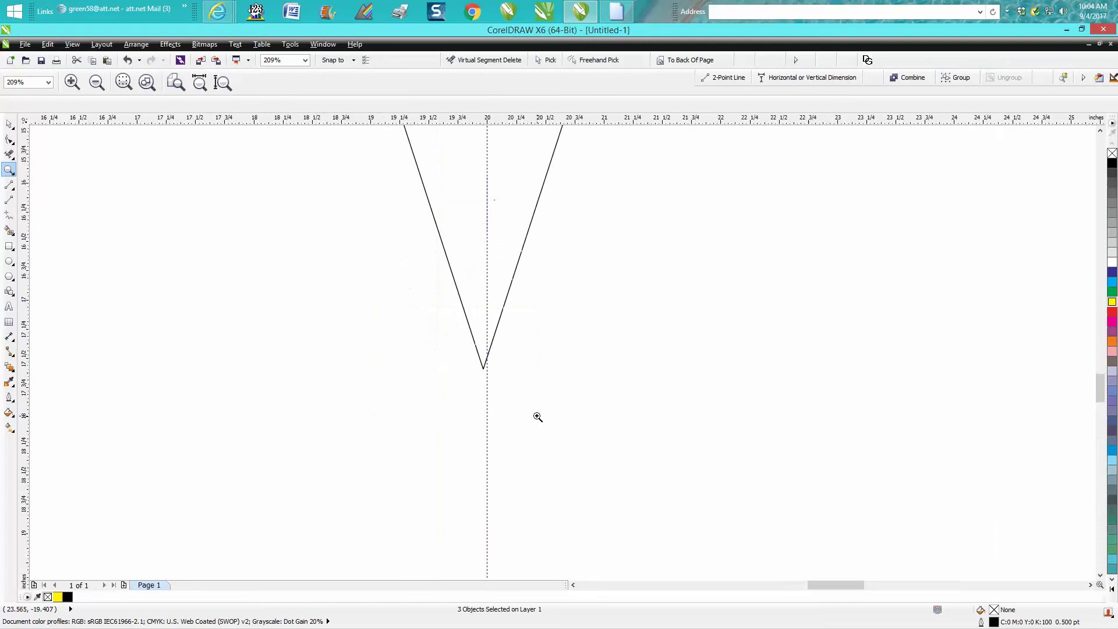
scroll(524, 402, down, 5)
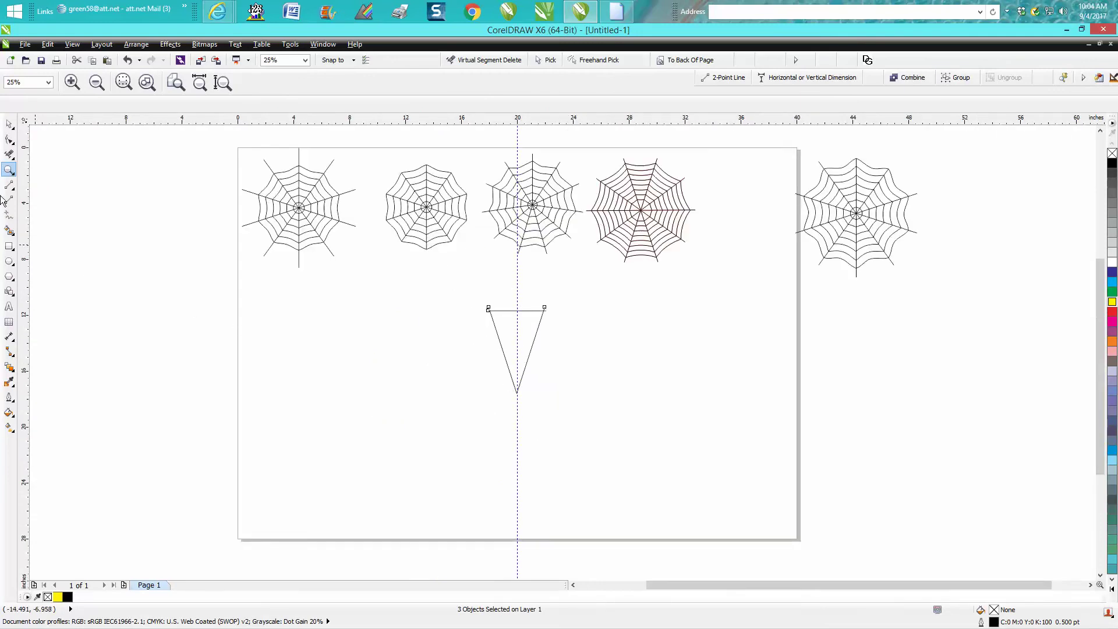
drag(432, 279, 599, 419)
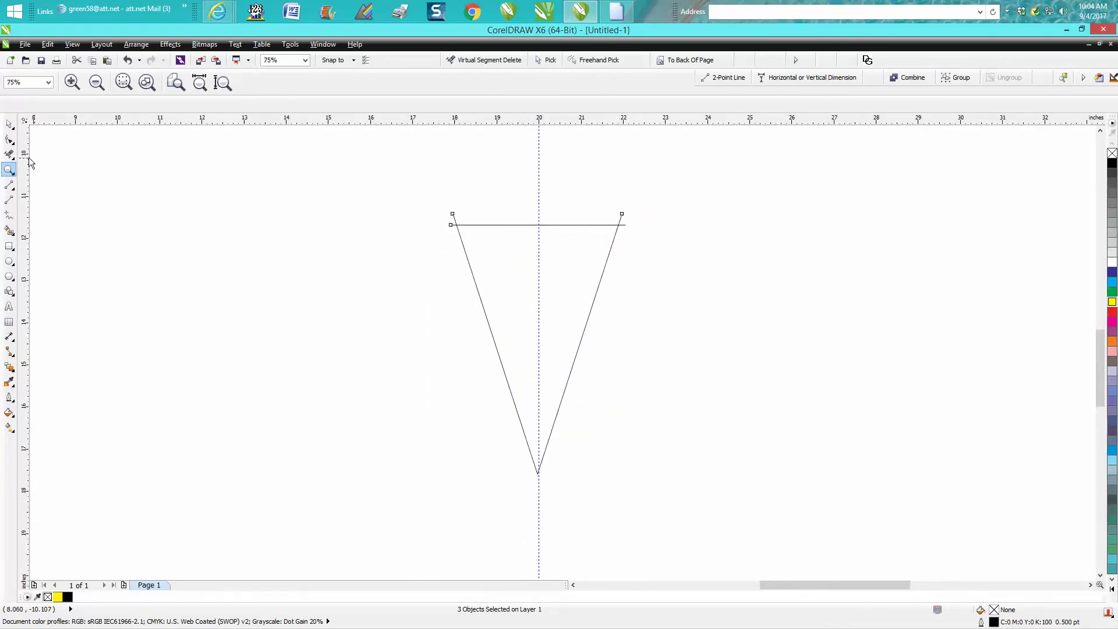
Bend the triangle's top line downward into a sagging curve.
click(9, 141)
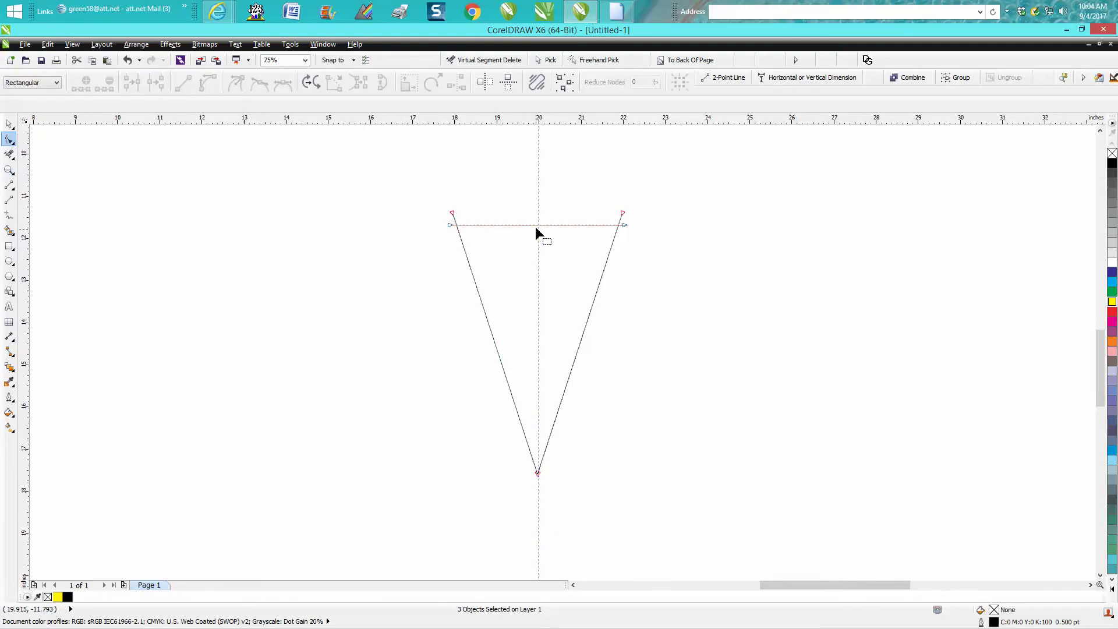
drag(538, 229, 542, 242)
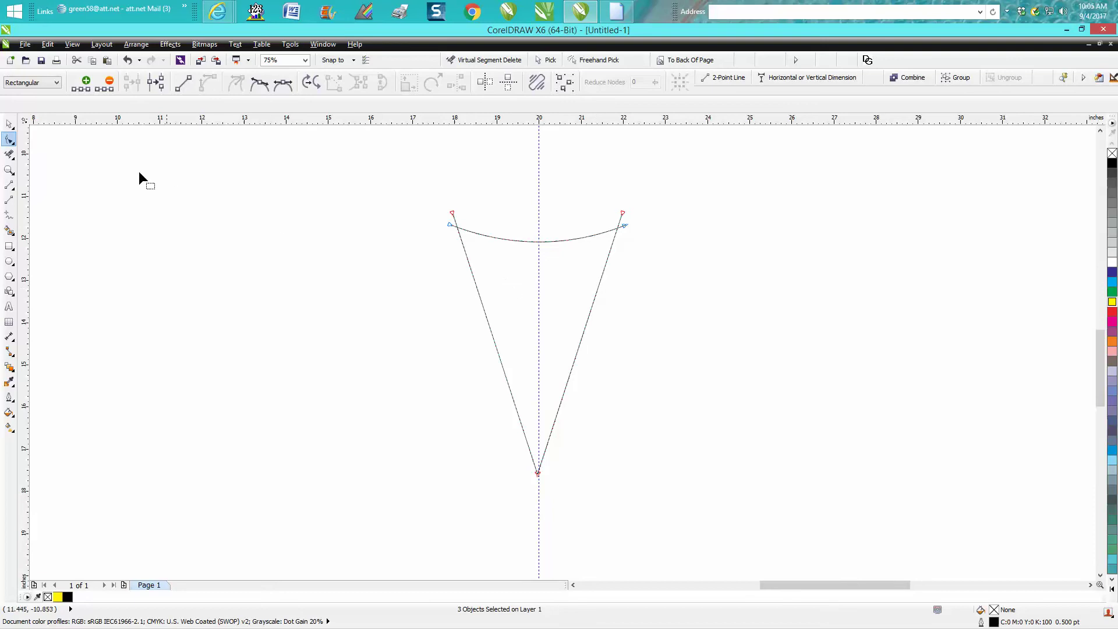
click(12, 125)
click(389, 243)
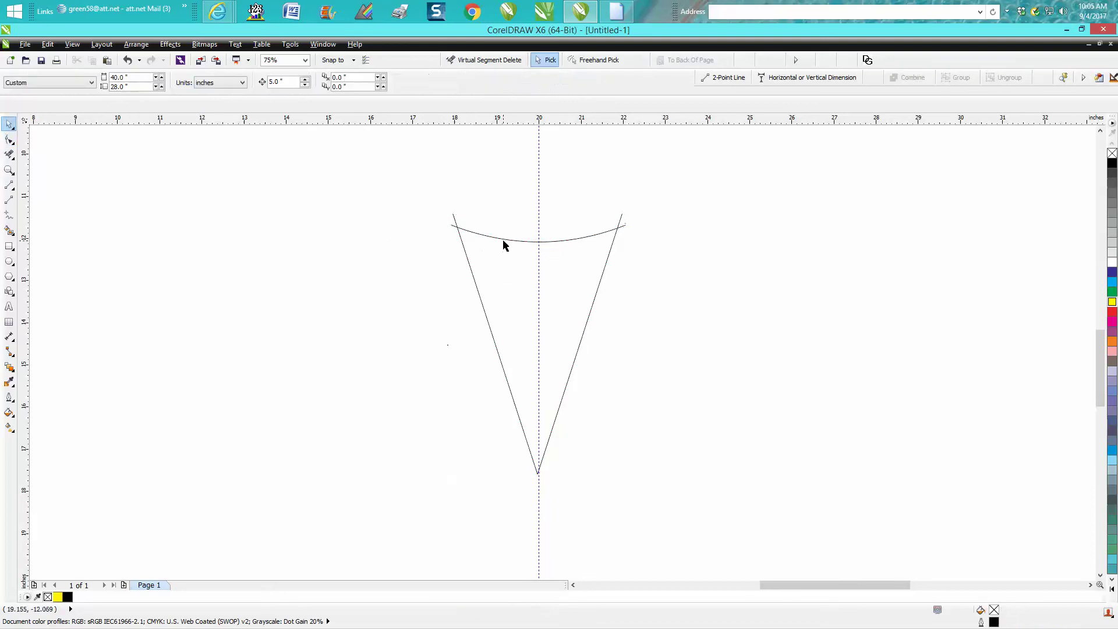
Leave a copy of the curve slightly lower and repeat it into evenly spaced arcs down the V.
click(505, 238)
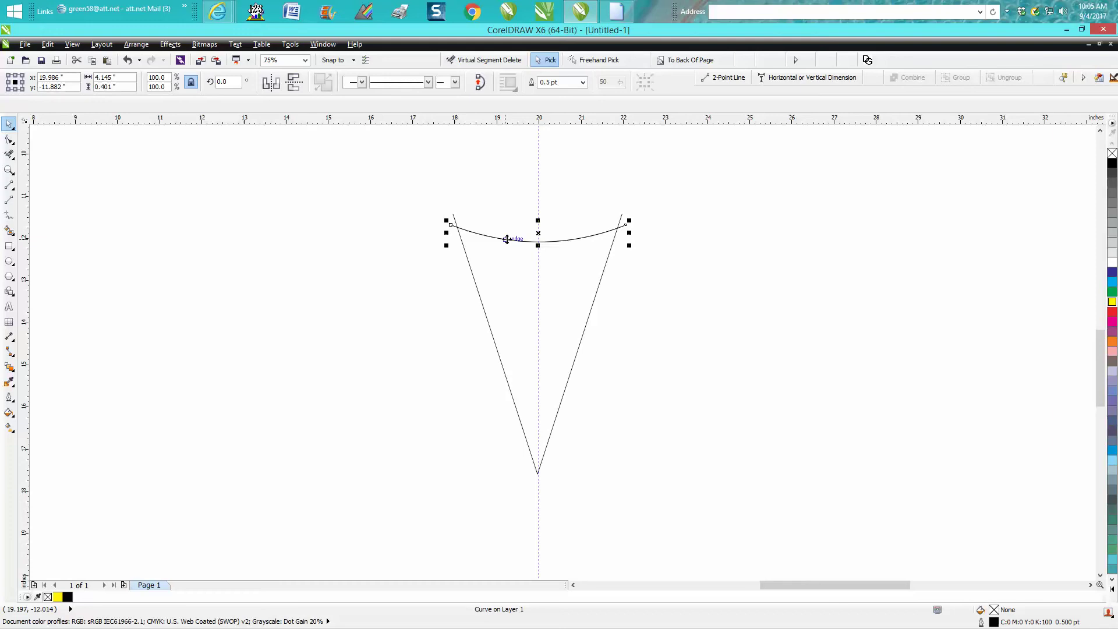
drag(537, 236, 537, 253)
key(ctrl+r)
key(ctrl+r)
key(ctrl+r)
key(ctrl+r)
key(ctrl+r)
key(ctrl+r)
key(ctrl+r)
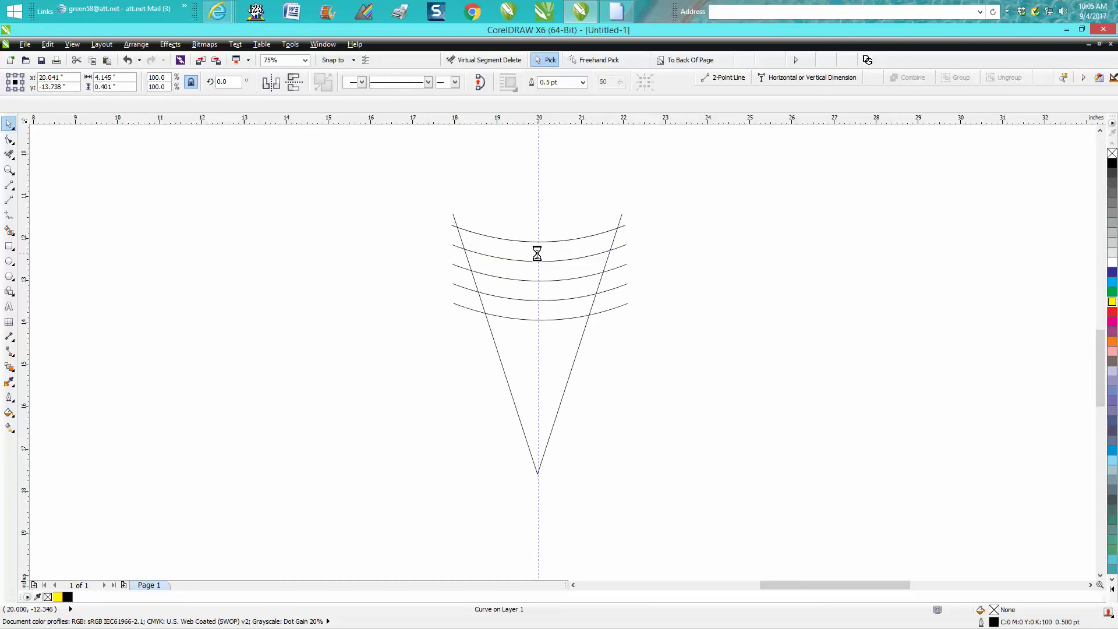
key(ctrl+r)
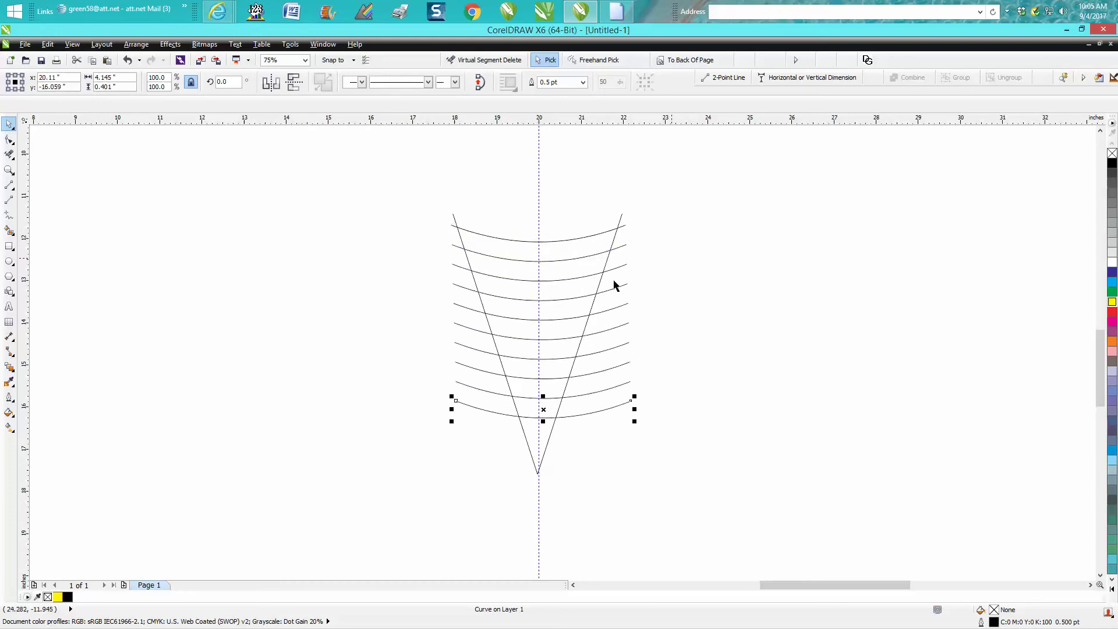
click(9, 154)
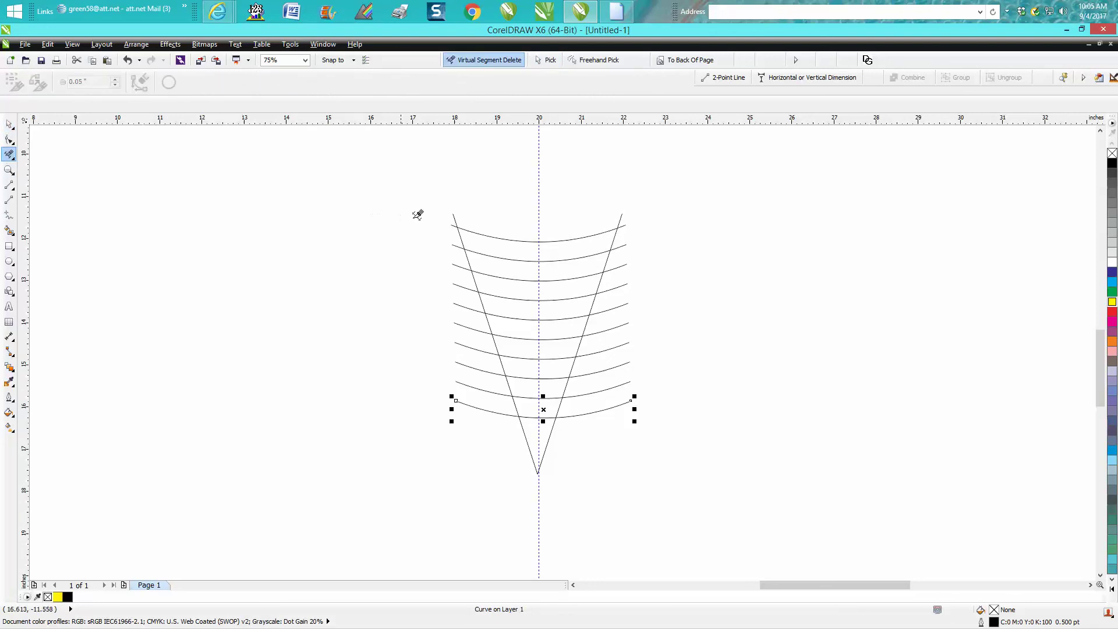
Trim the left overhangs of all ten crossbar curves outside the V.
click(454, 226)
click(456, 244)
click(465, 268)
click(474, 289)
click(481, 315)
click(478, 327)
click(480, 348)
click(483, 365)
click(491, 389)
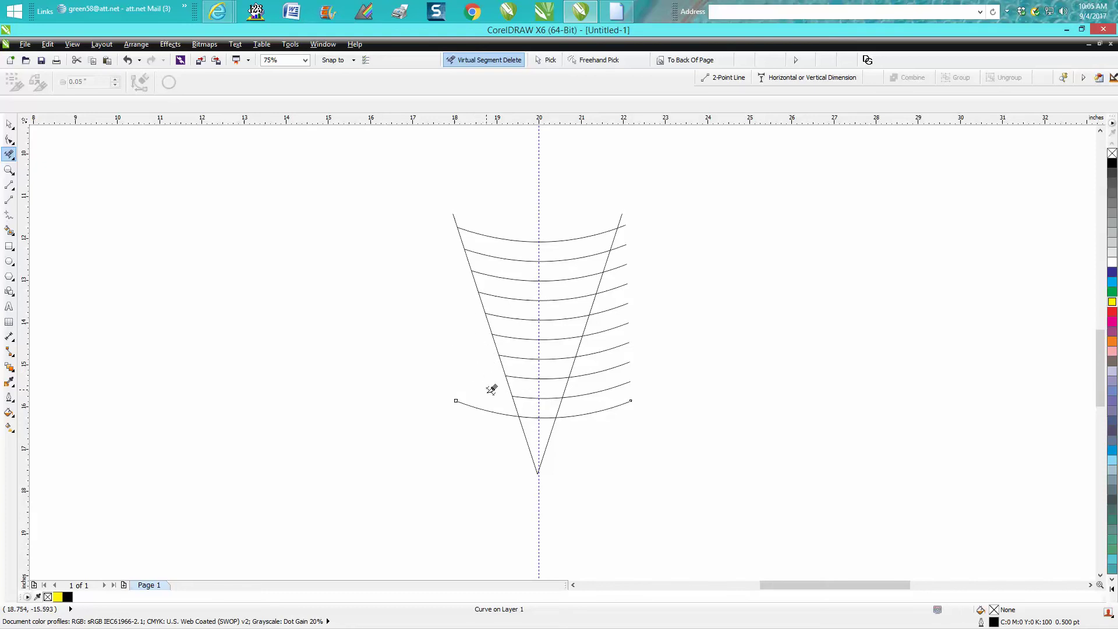
click(489, 406)
Trim the right overhangs of the crossbar curves past the V's right arm.
click(609, 409)
click(609, 389)
click(609, 369)
click(615, 348)
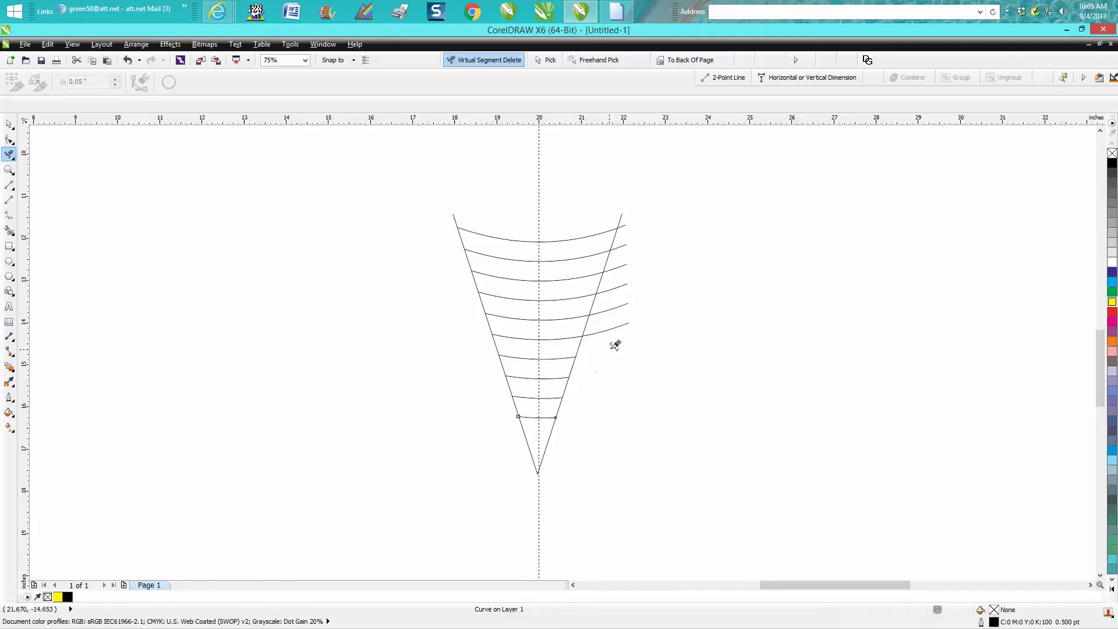
click(613, 326)
click(617, 304)
click(623, 245)
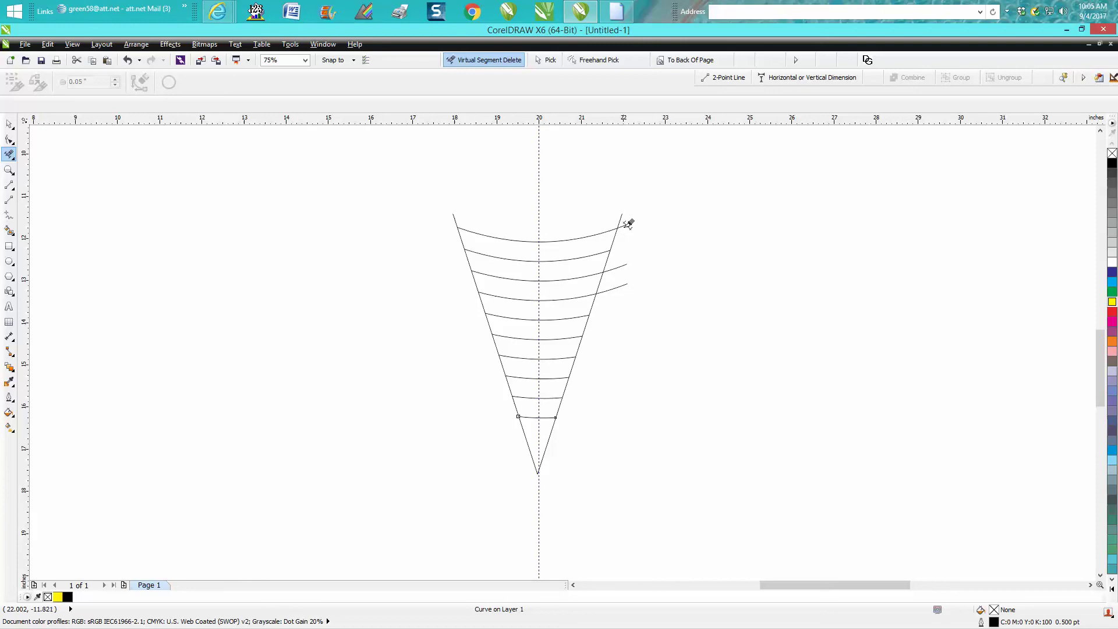
click(621, 265)
click(622, 285)
click(9, 124)
Delete the left side of the V.
click(96, 186)
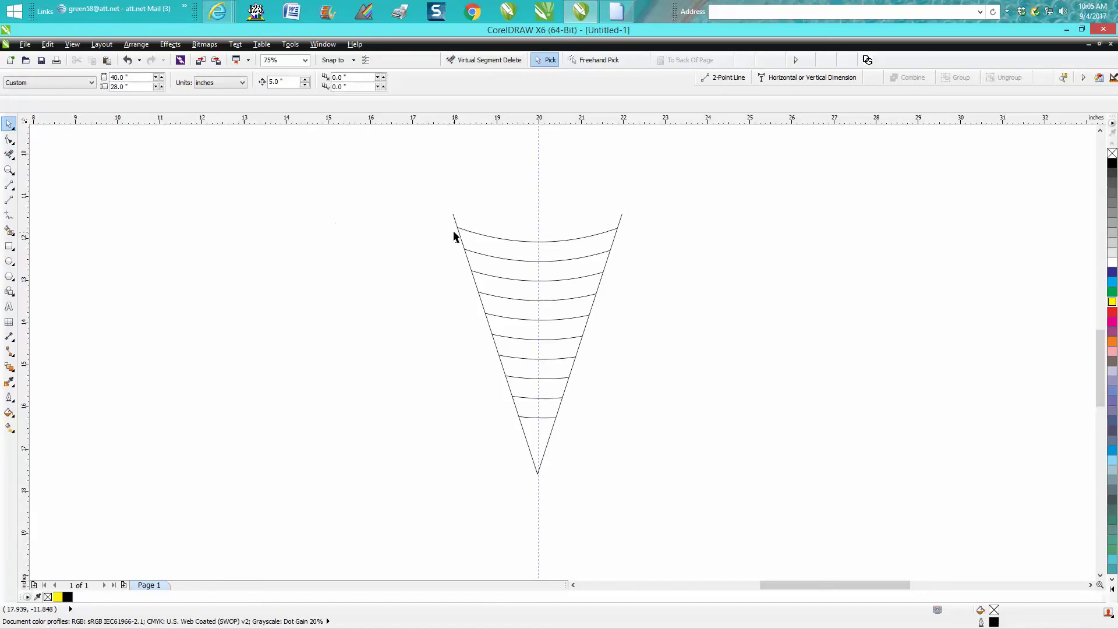
click(455, 223)
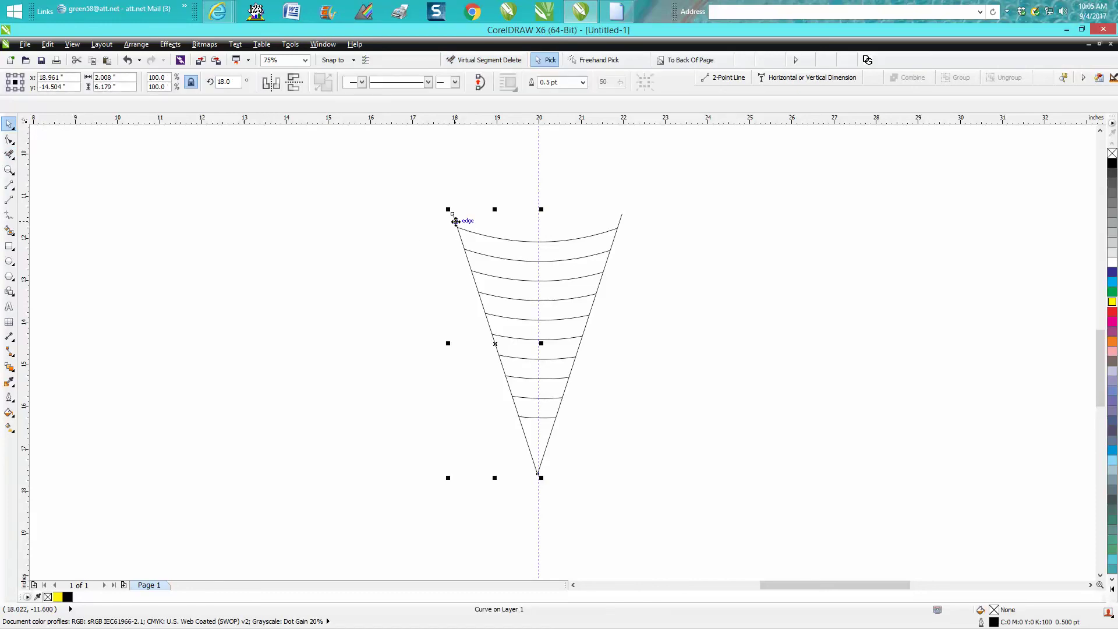
key(Delete)
Group the right spoke with the ten crossbars and position the group at 20.0, -14.0.
mouse_move(439, 176)
mouse_down()
mouse_move(586, 398)
mouse_move(708, 520)
mouse_up()
key(ctrl+g)
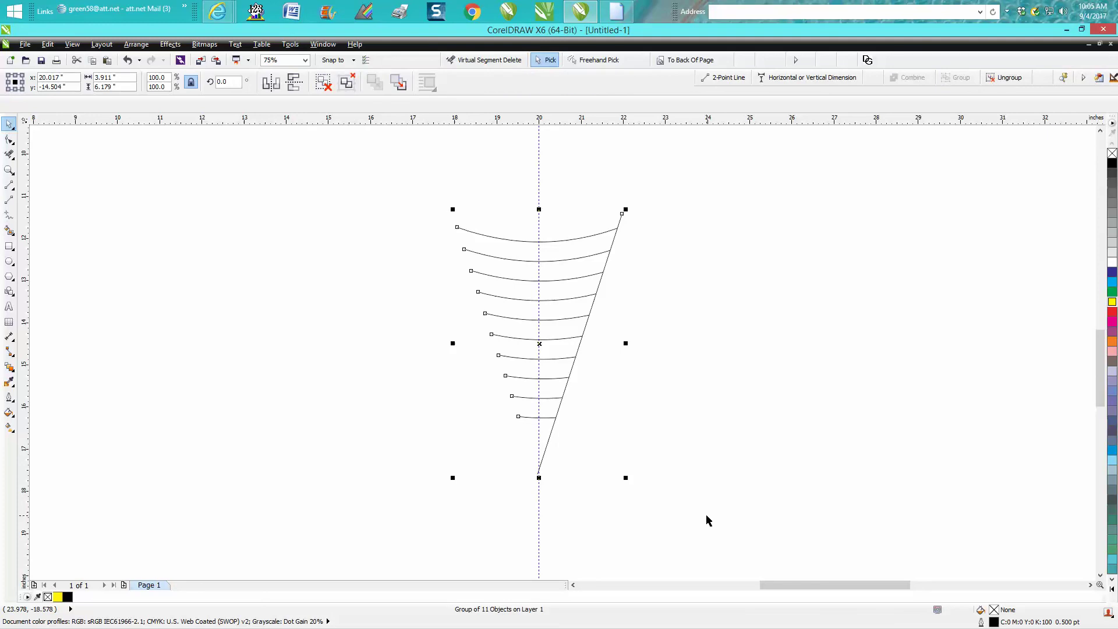
key(p)
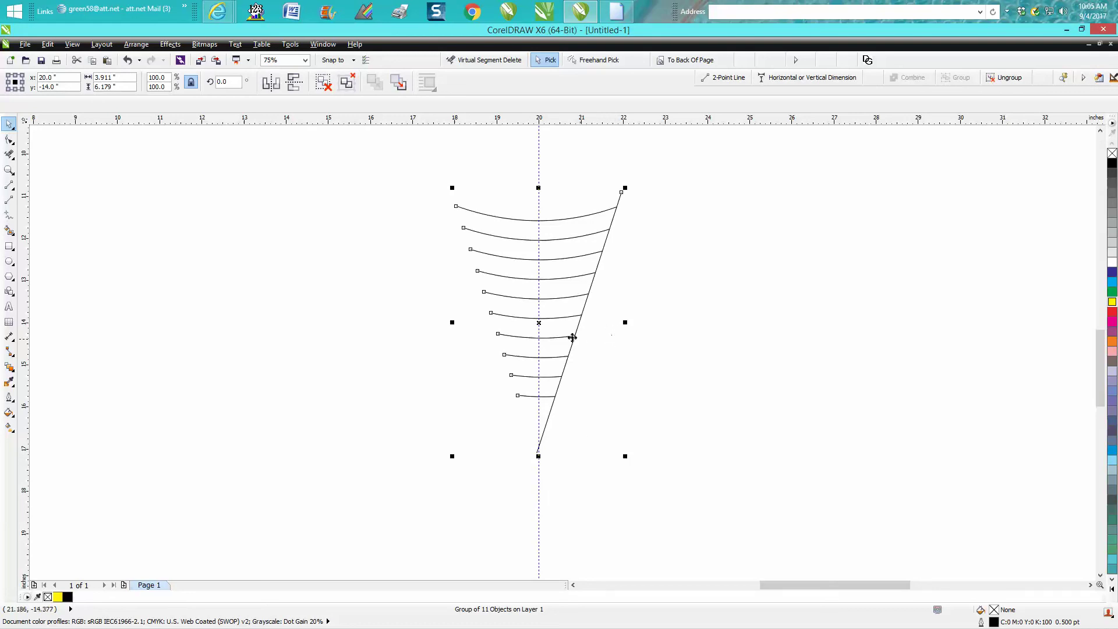
Set the group's rotation centre at the spoke's bottom tip, undoing trial 18° and 36.5° rotations.
click(539, 322)
drag(539, 322, 537, 452)
double_click(224, 81)
text(1)
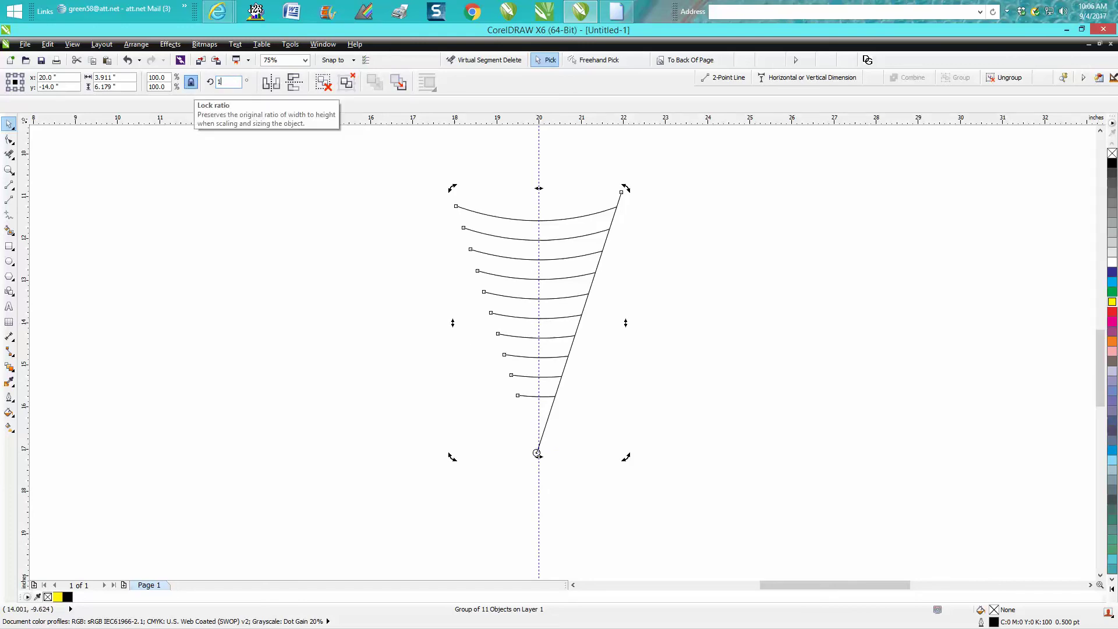
text(8)
key(Return)
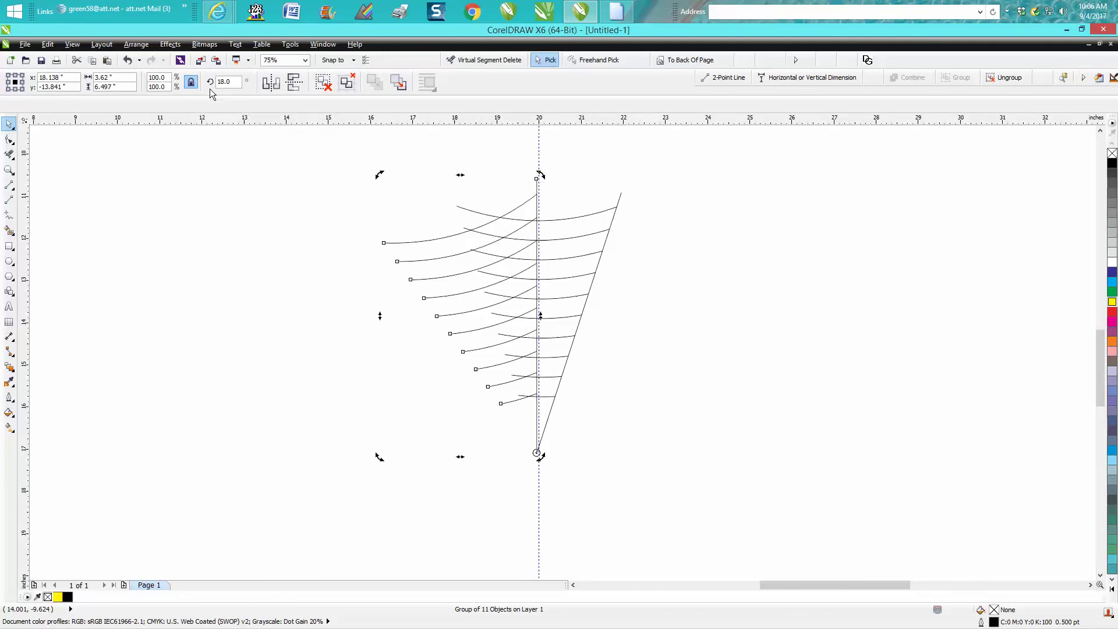
click(128, 61)
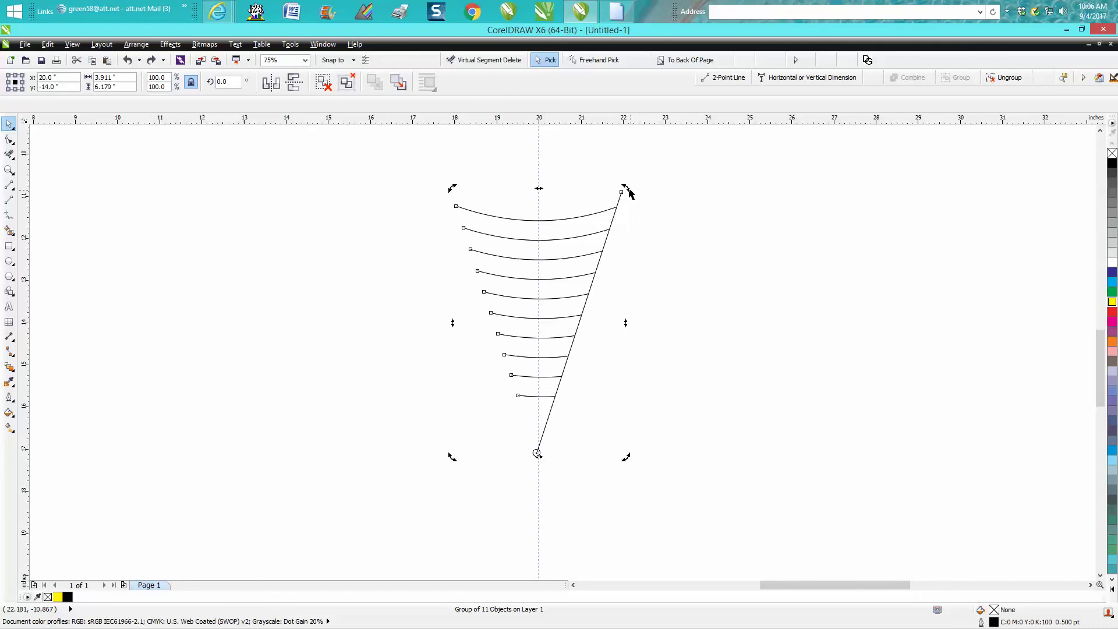
drag(623, 184, 435, 175)
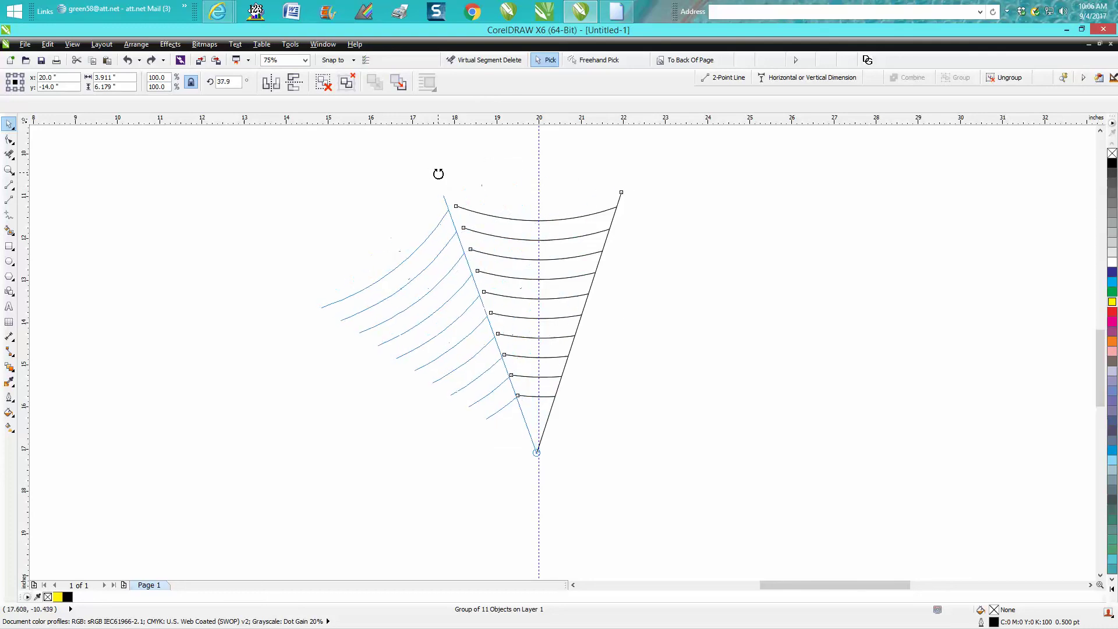
drag(439, 174, 446, 173)
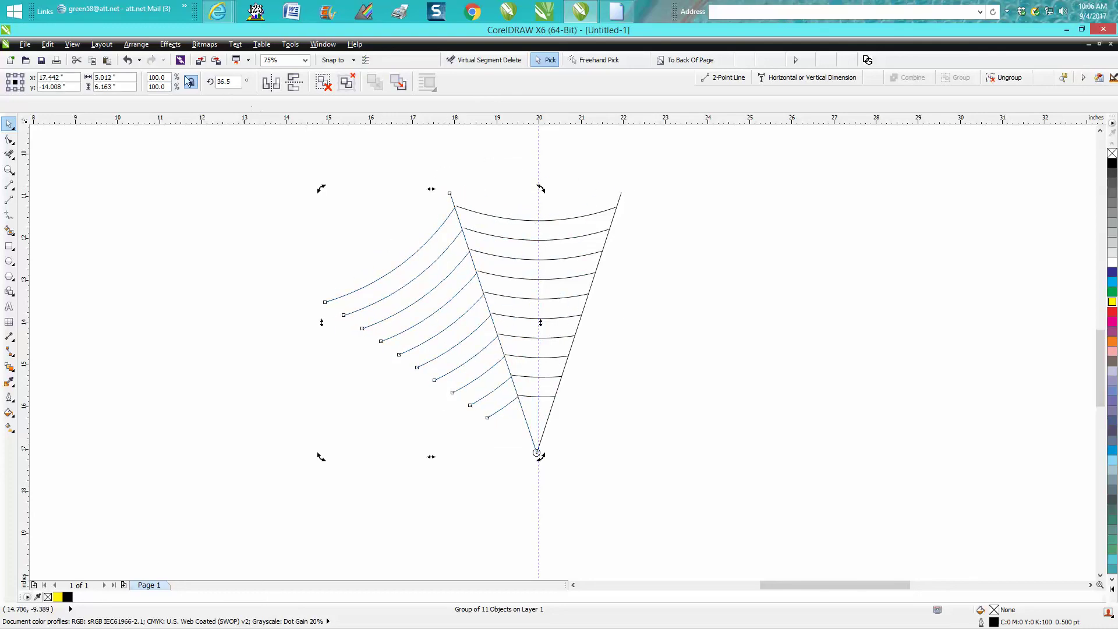
click(128, 60)
Rotate the wedge 36° and repeat rotated copies with Ctrl+D to close the web.
click(224, 81)
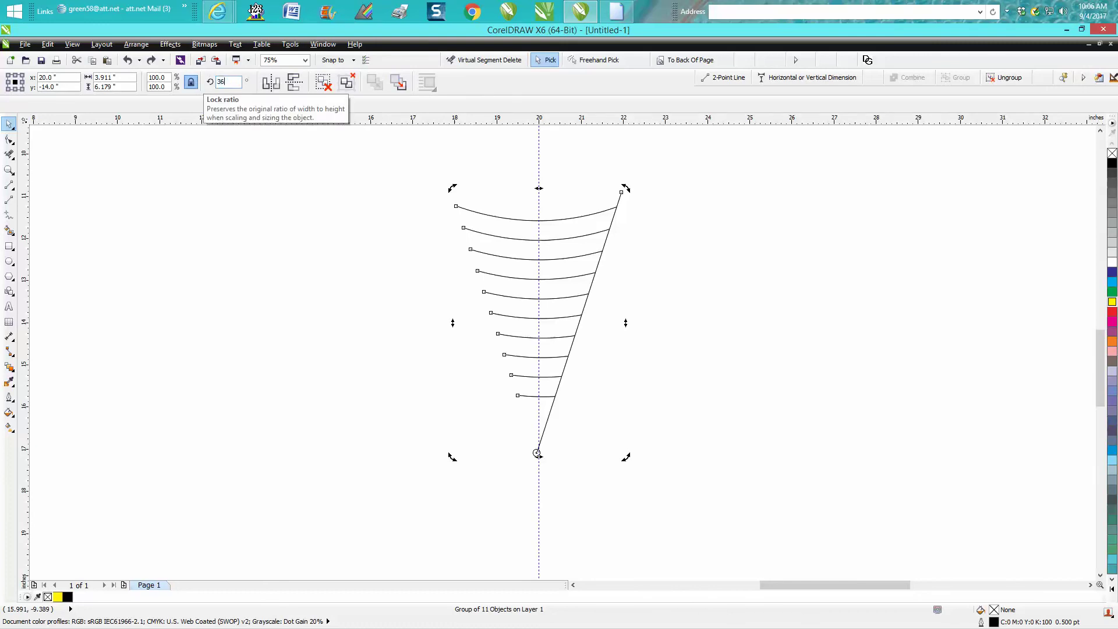
text(36)
key(Return)
key(ctrl+d)
key(ctrl+d)
key(ctrl+d)
key(ctrl+d)
key(ctrl+d)
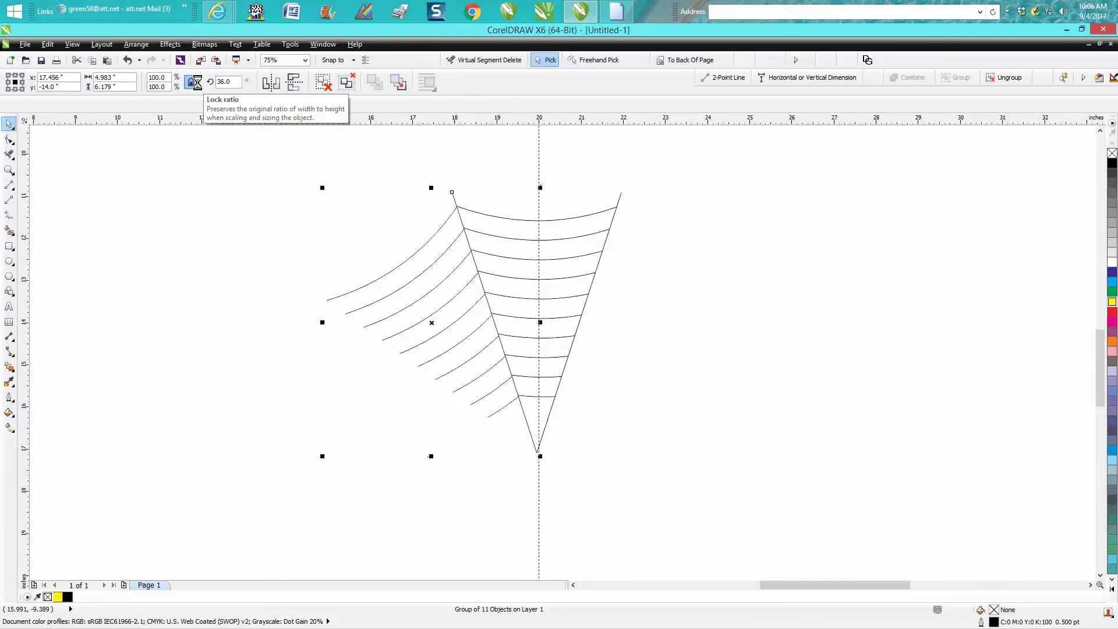
key(ctrl+d)
key(ctrl+d)
key(ctrl+d)
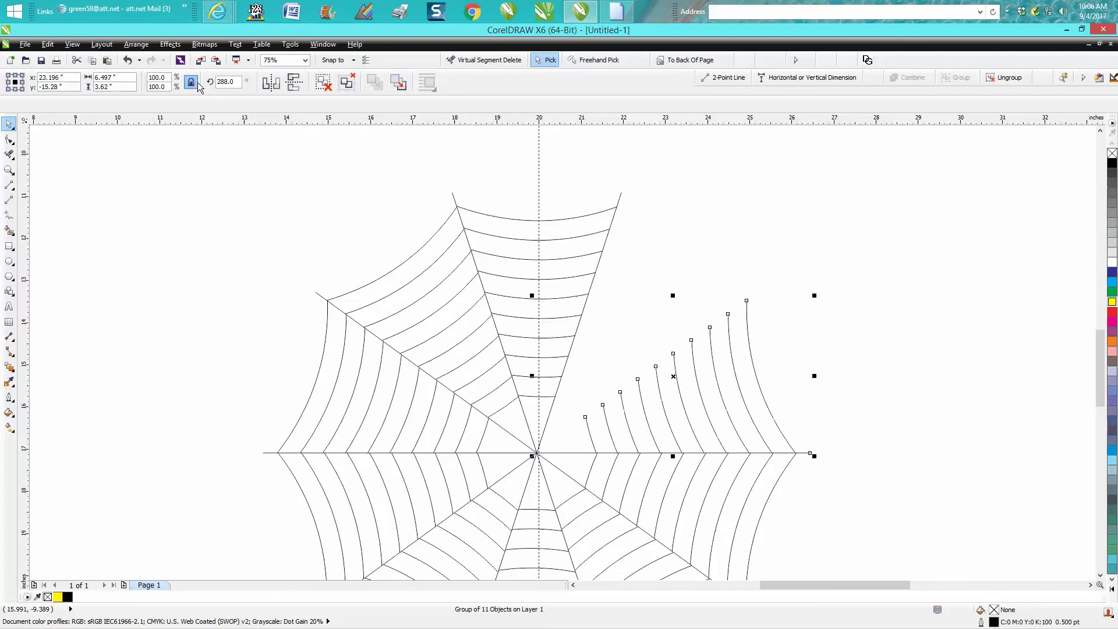
scroll(708, 130, down, 2)
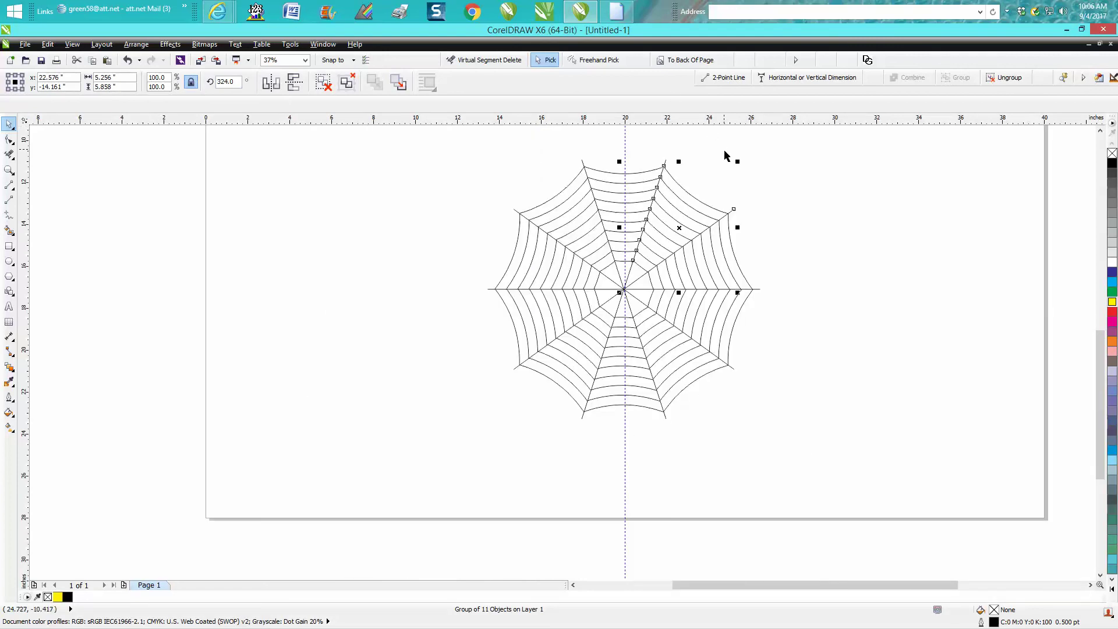
click(8, 169)
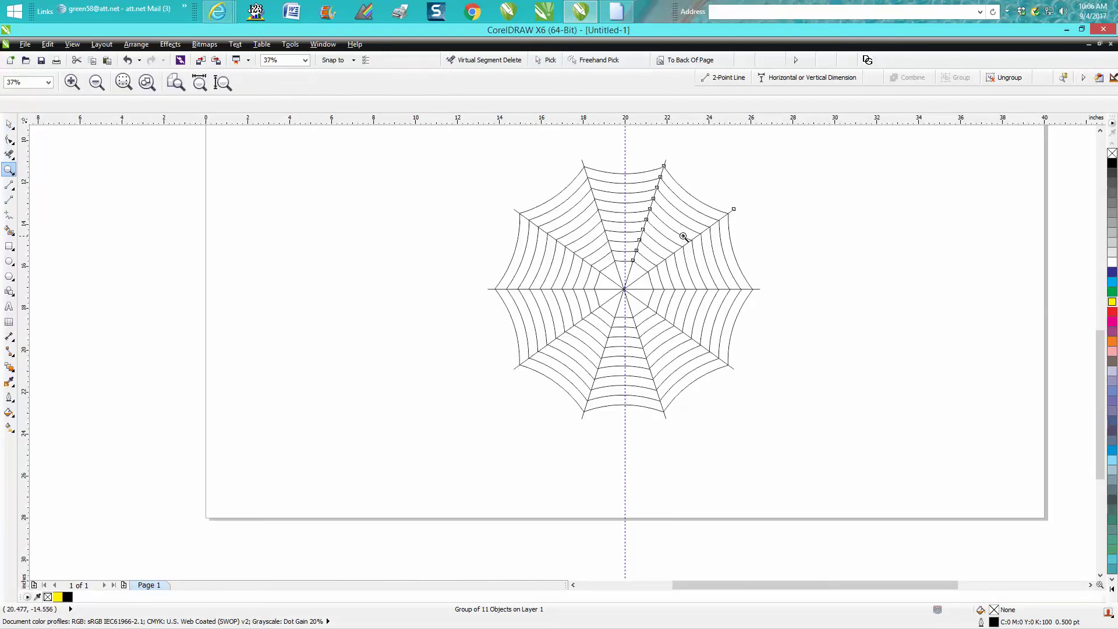
drag(698, 251, 701, 254)
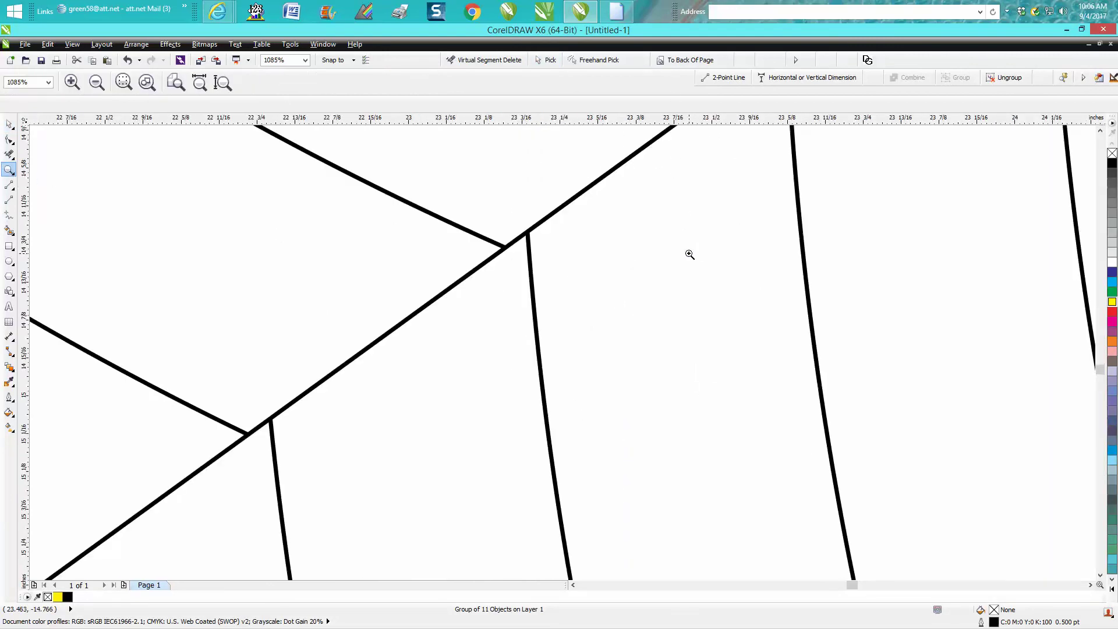
scroll(679, 250, down, 2)
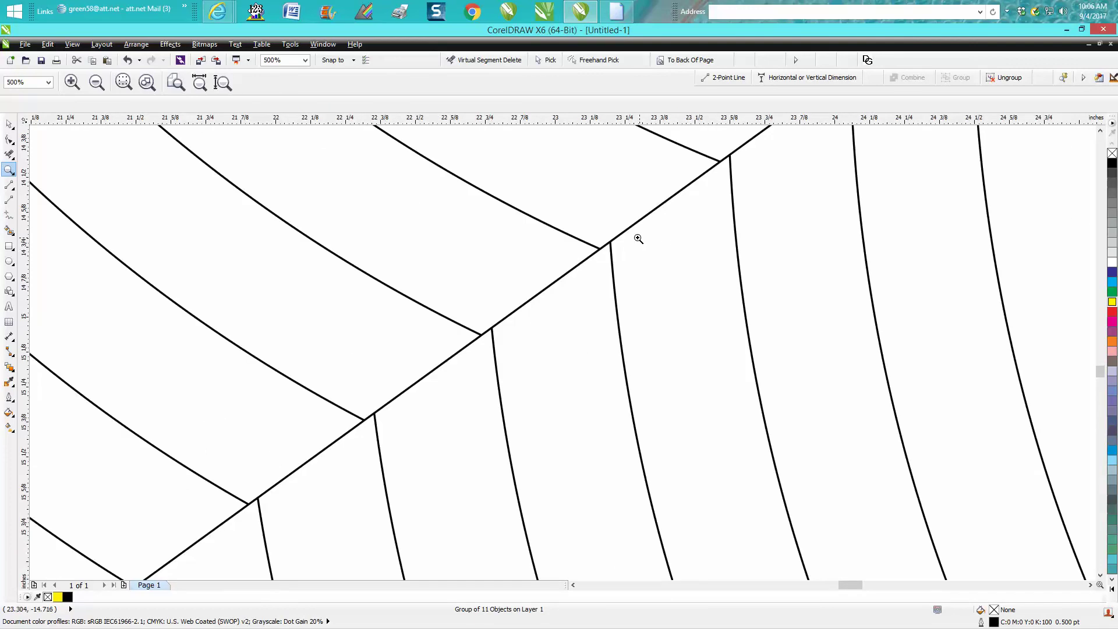
scroll(636, 238, down, 1)
scroll(632, 240, down, 1)
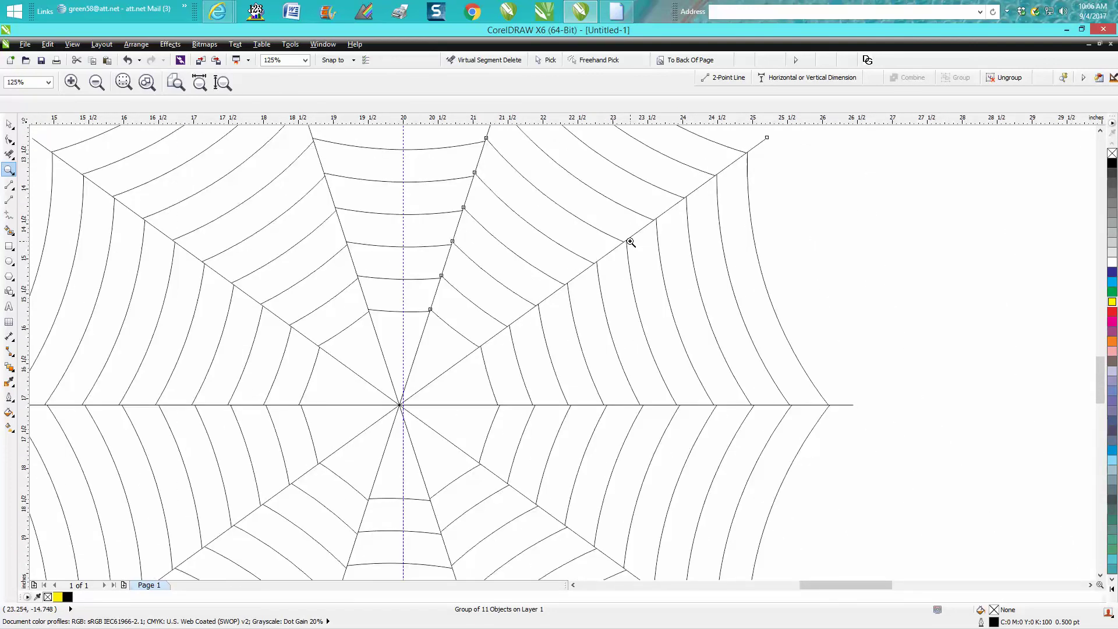
scroll(451, 272, down, 1)
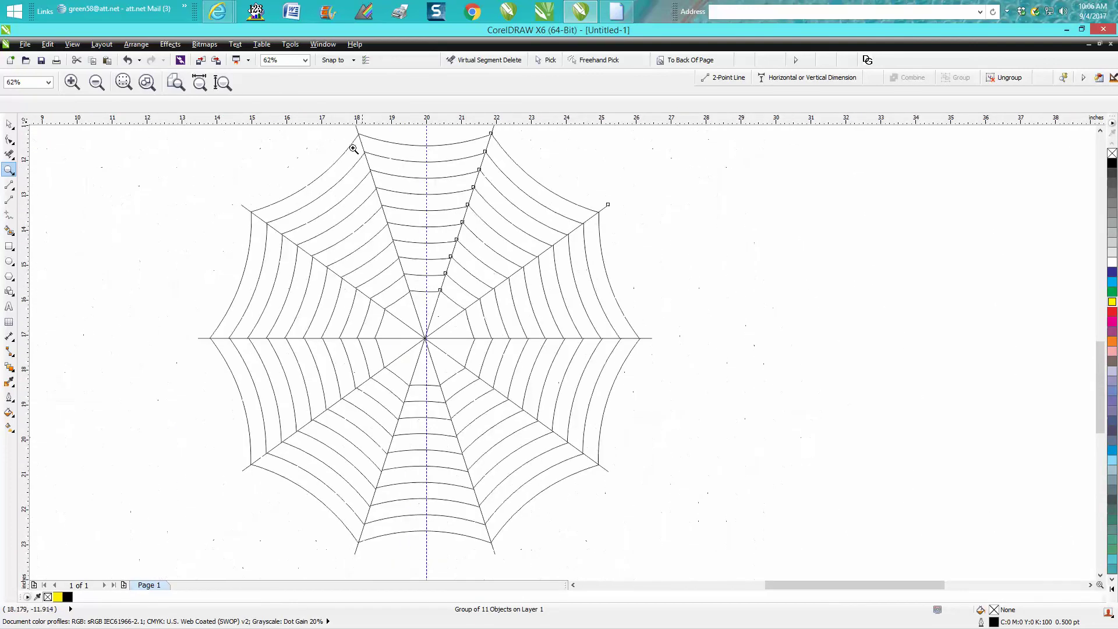
drag(361, 158, 363, 159)
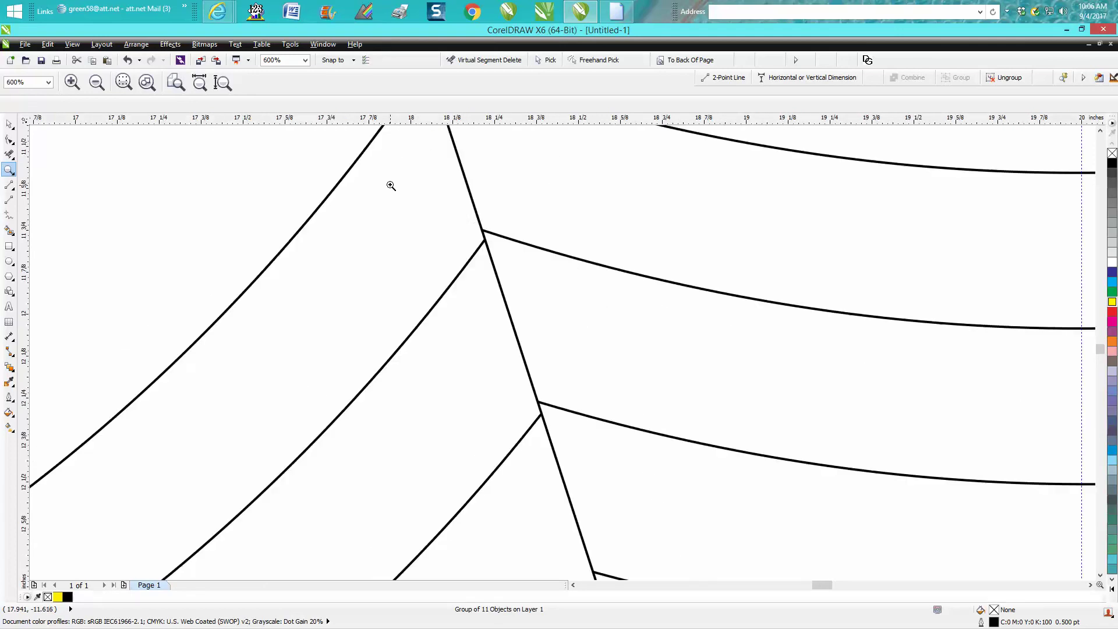
scroll(493, 258, down, 2)
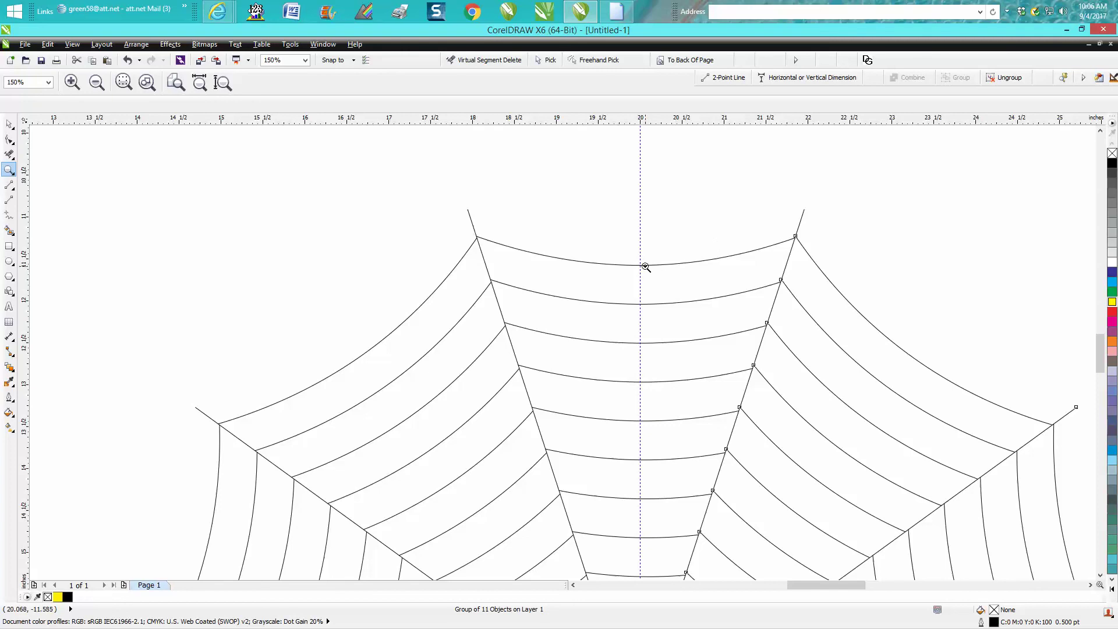
scroll(641, 268, down, 1)
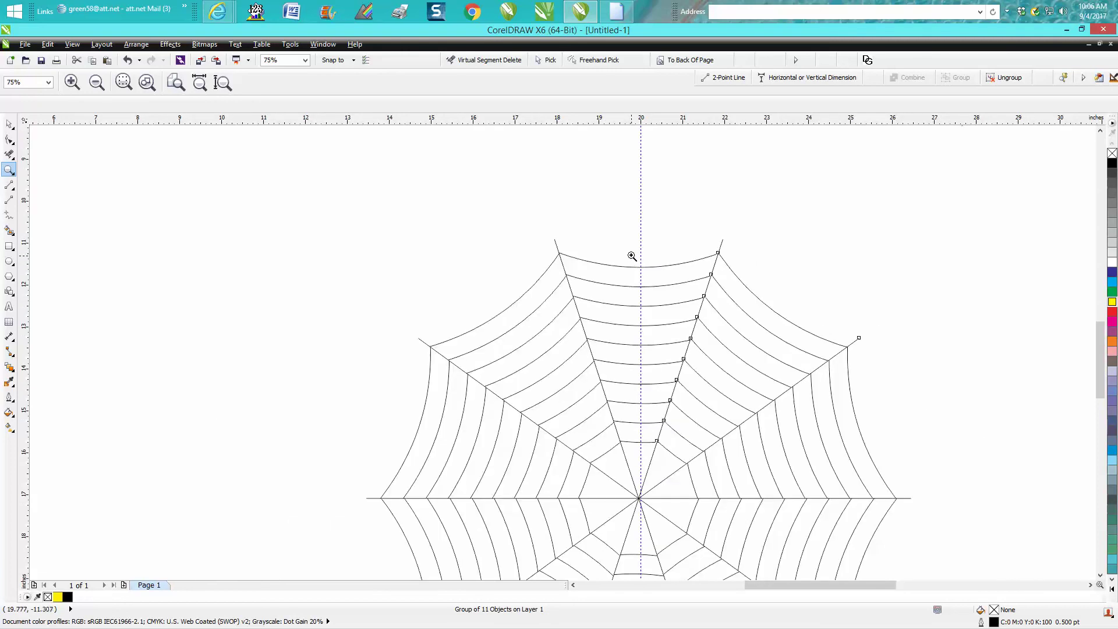
scroll(632, 257, down, 1)
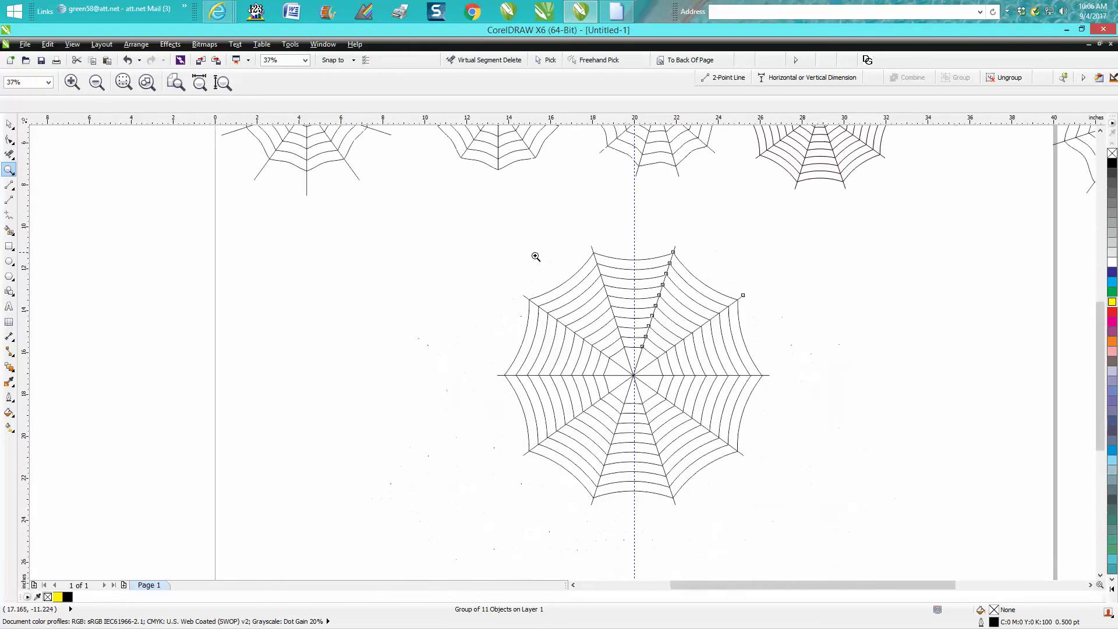
click(9, 154)
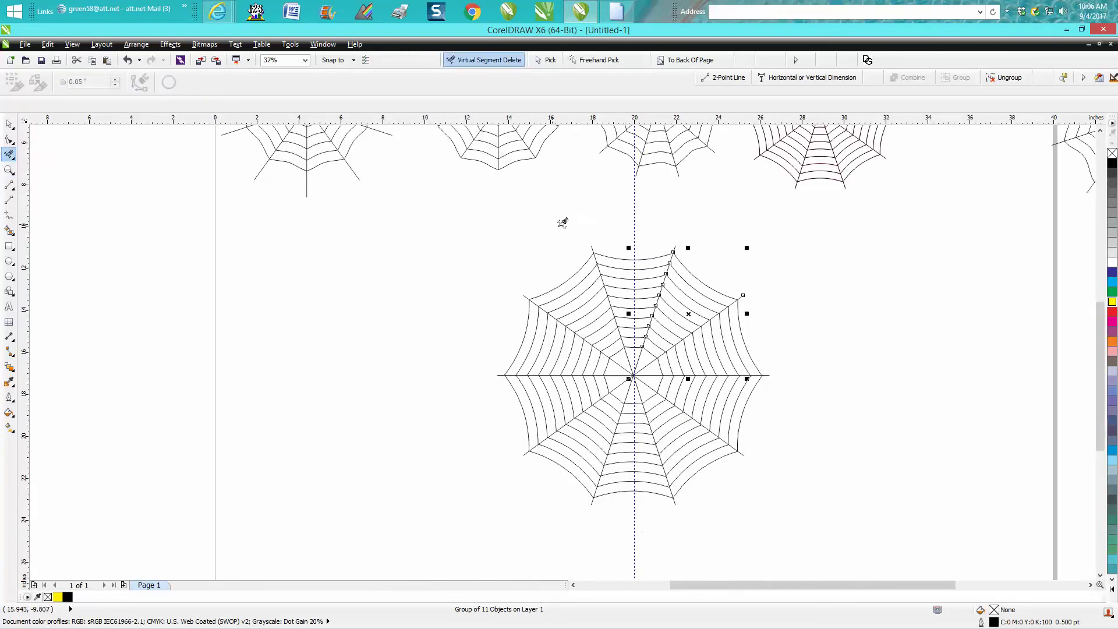
click(675, 247)
click(9, 169)
drag(499, 233, 879, 511)
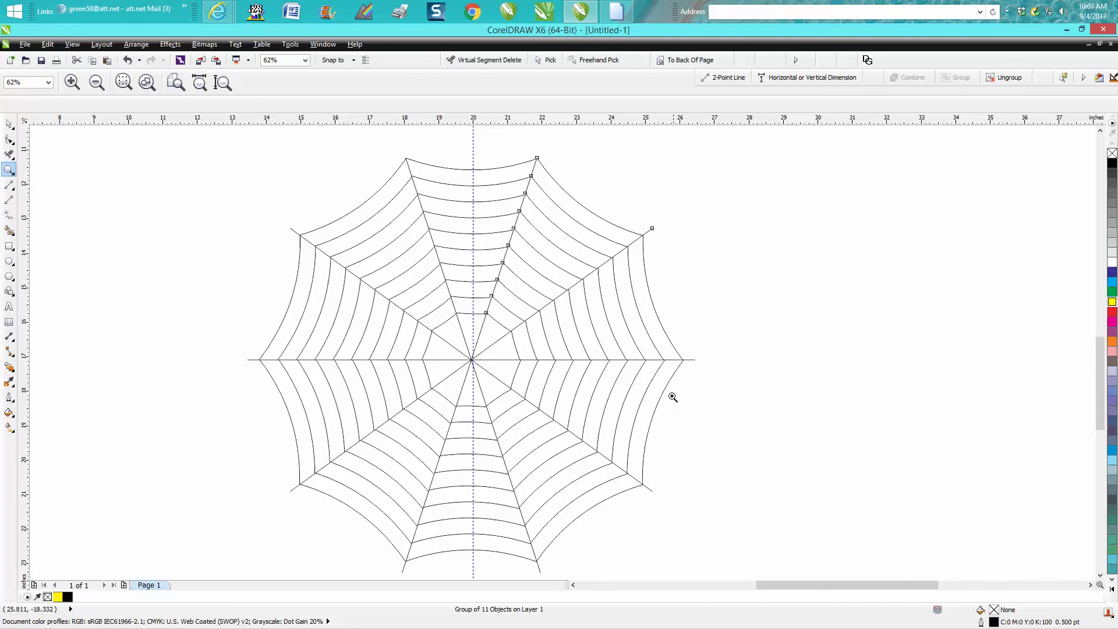
scroll(675, 381, down, 2)
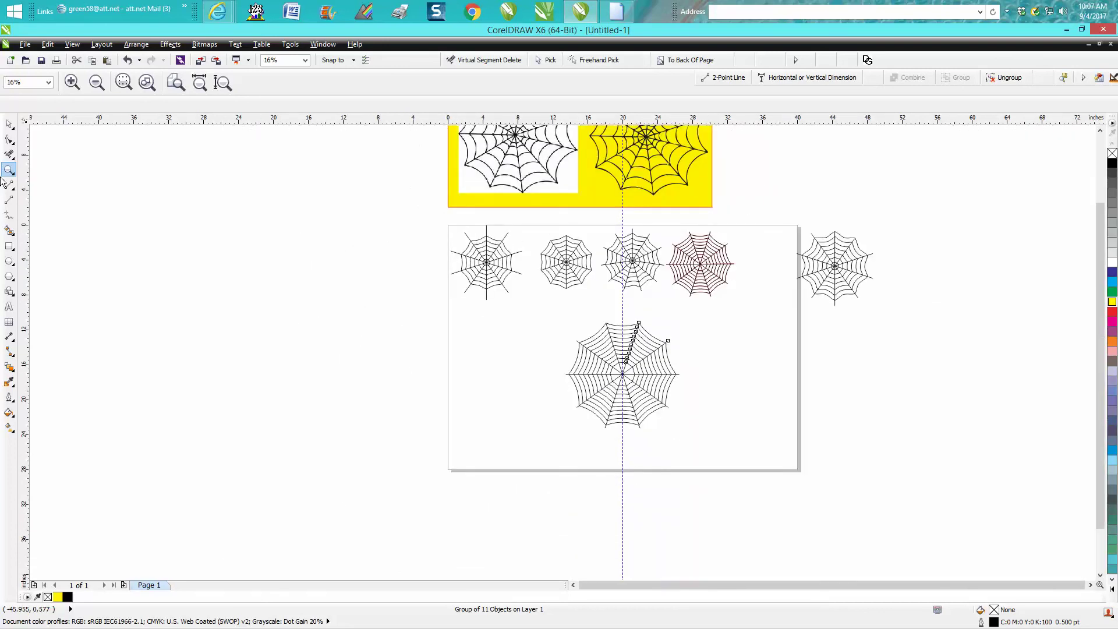
Select the whole large web and give its outline a 2.0 pt width in Outline Pen.
click(9, 123)
drag(556, 304, 746, 437)
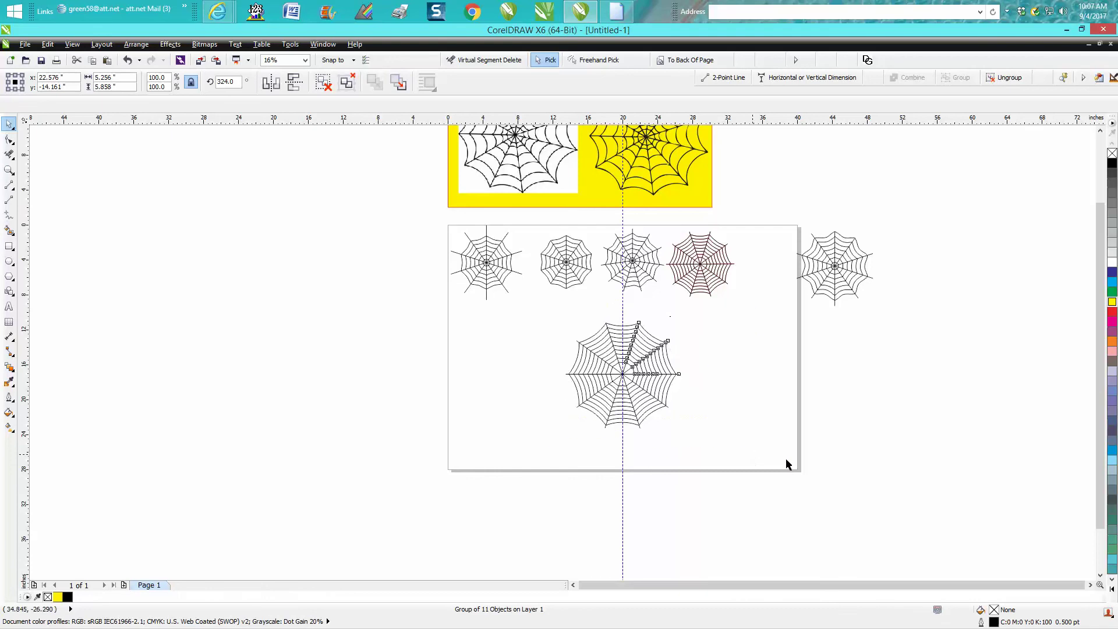
double_click(994, 622)
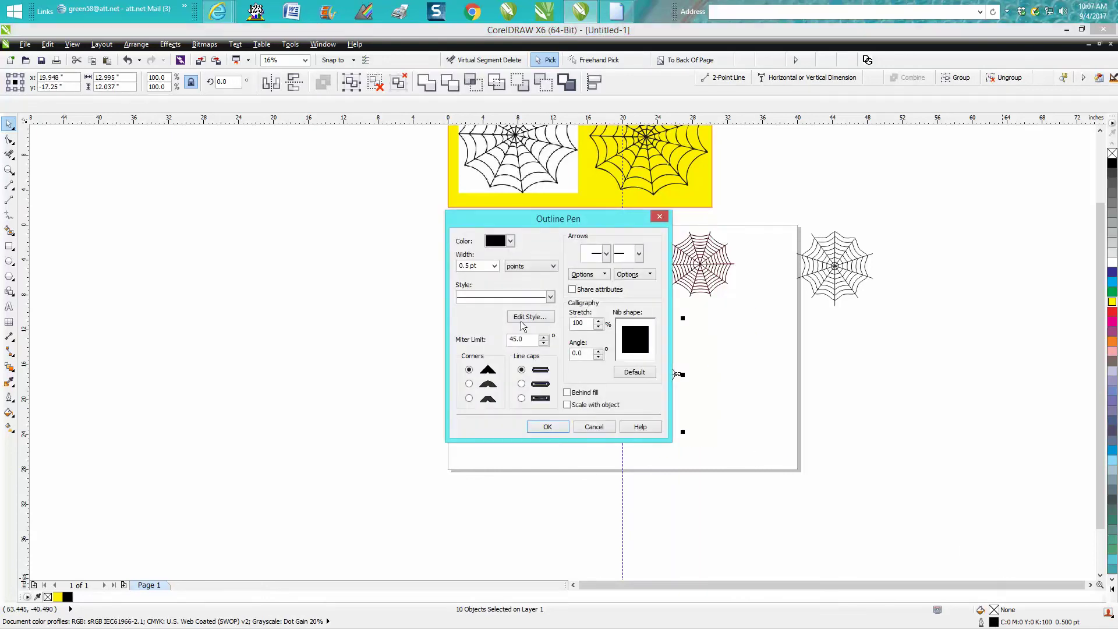
click(491, 266)
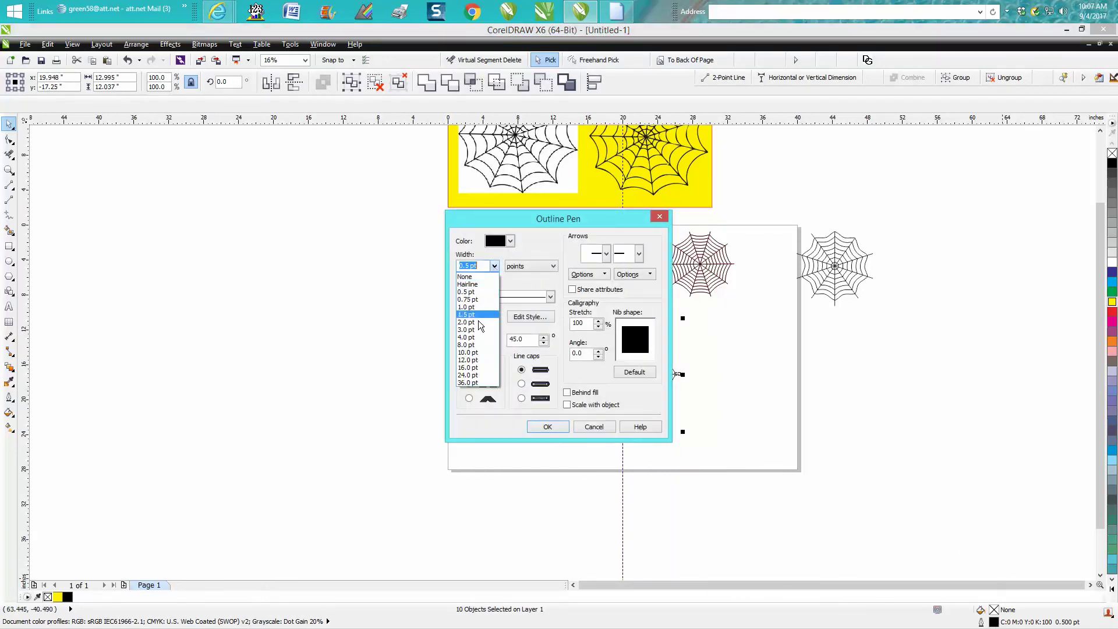
click(478, 329)
click(549, 427)
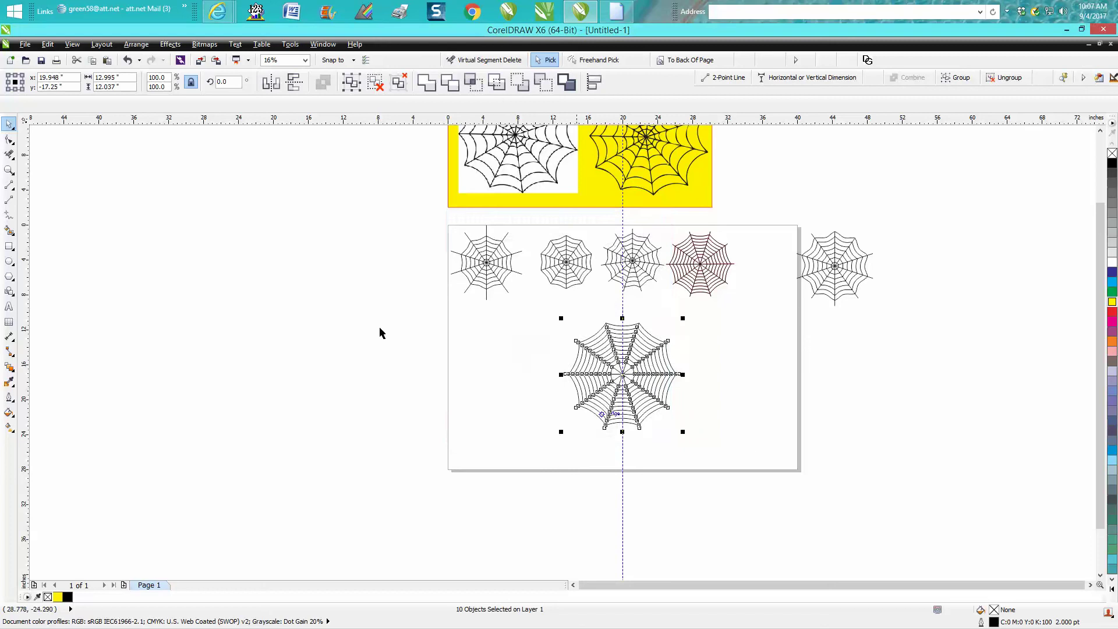
click(9, 170)
drag(546, 321, 708, 432)
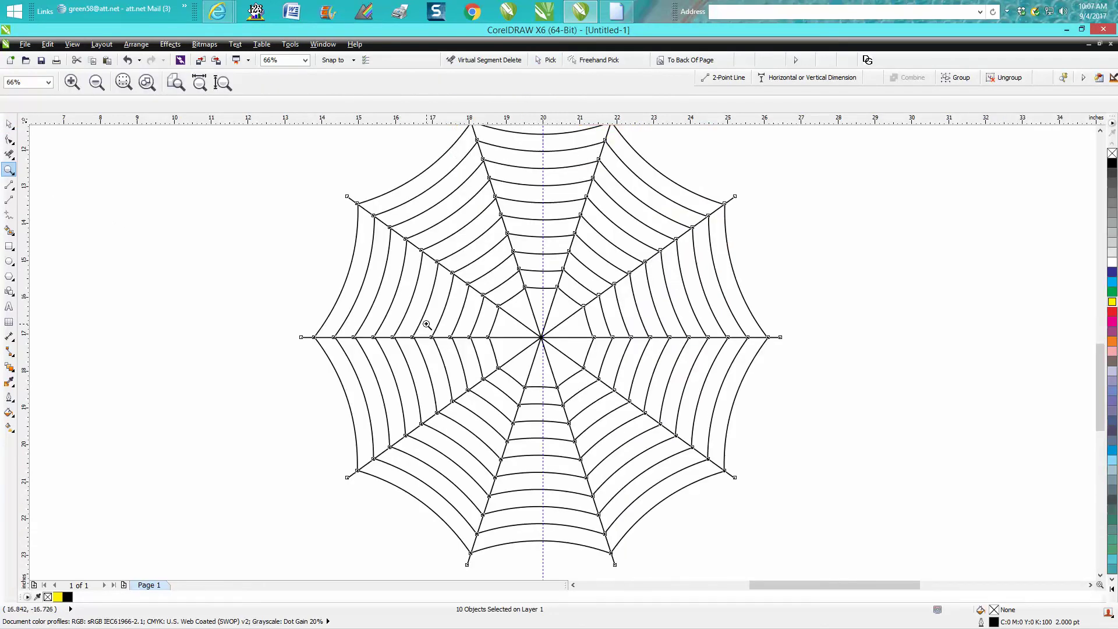